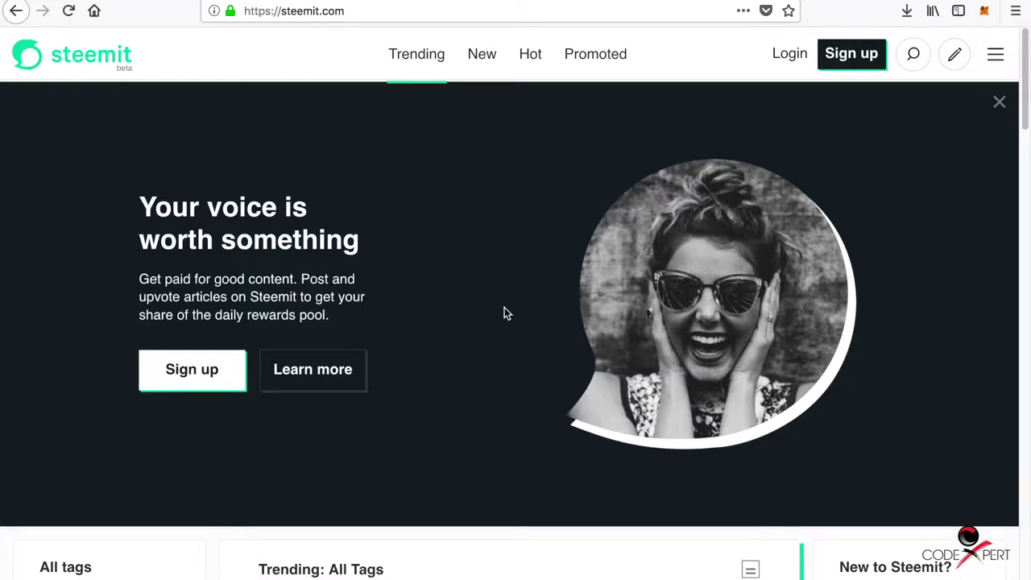
Browse the trending posts on the Steemit home page and examine their payouts, votes and comments.
scroll(505, 313, "down", 5)
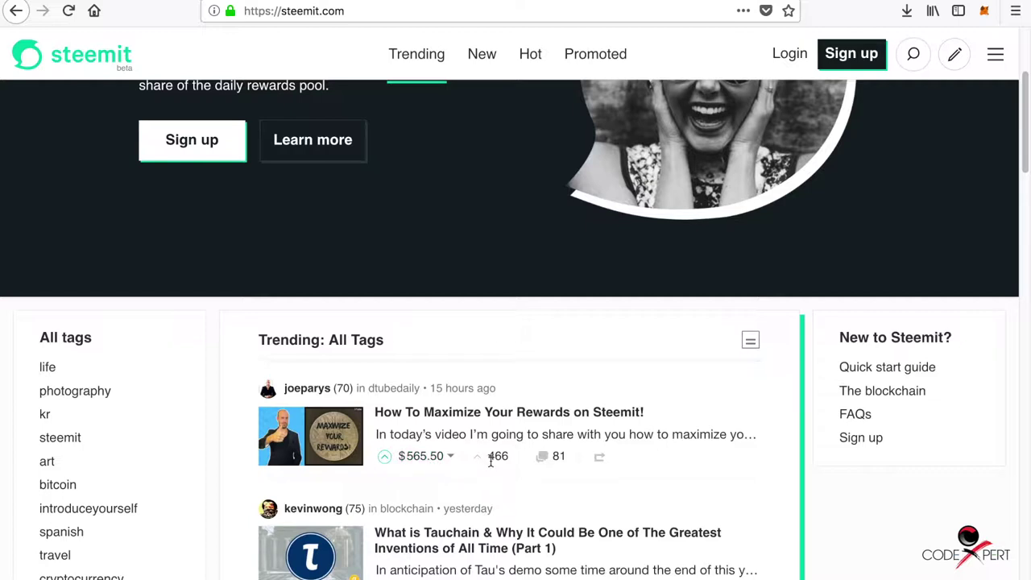
scroll(595, 333, "down", 1)
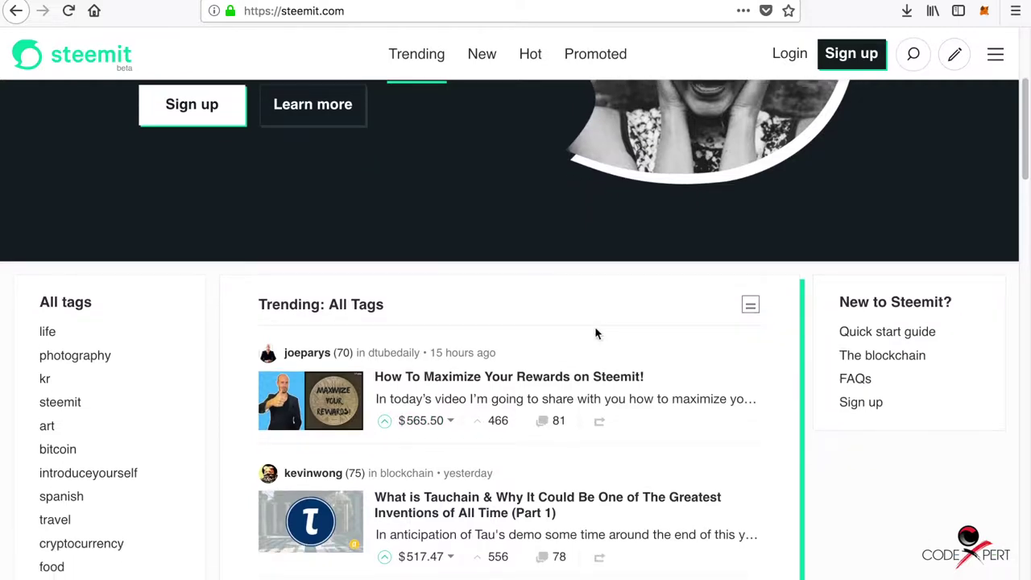
scroll(596, 333, "down", 1)
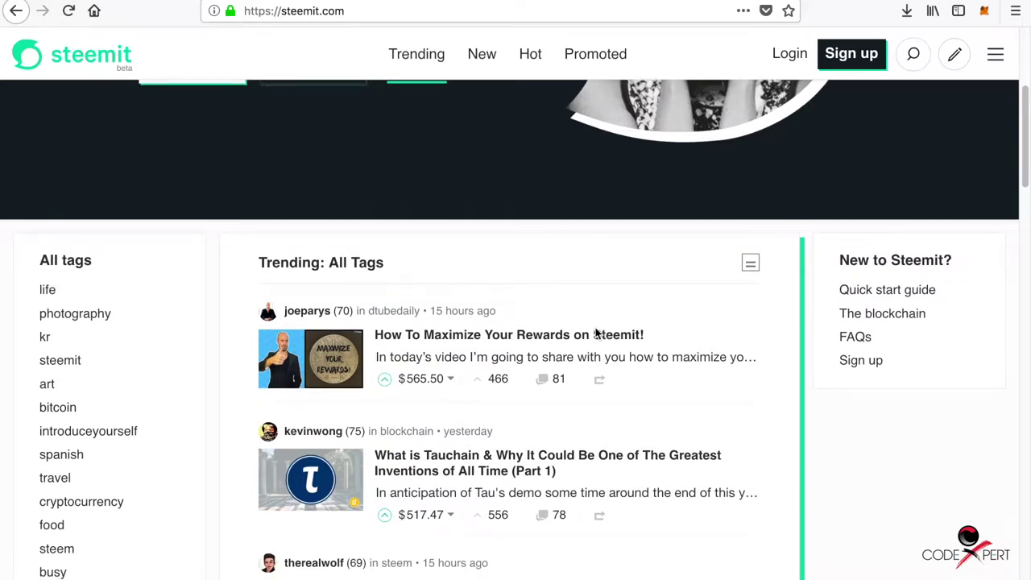
scroll(596, 333, "down", 7)
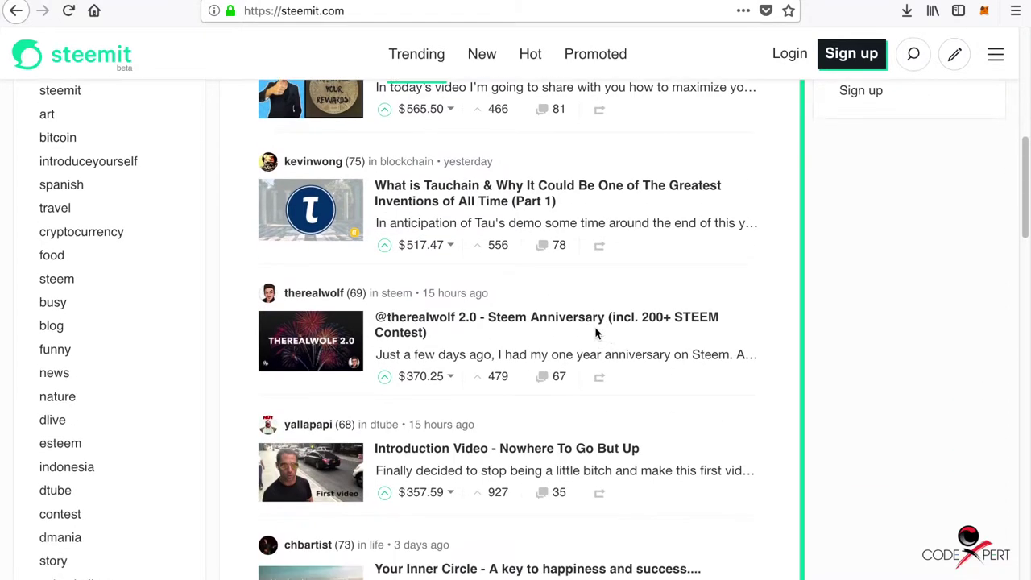
scroll(595, 334, "down", 1)
scroll(596, 333, "up", 4)
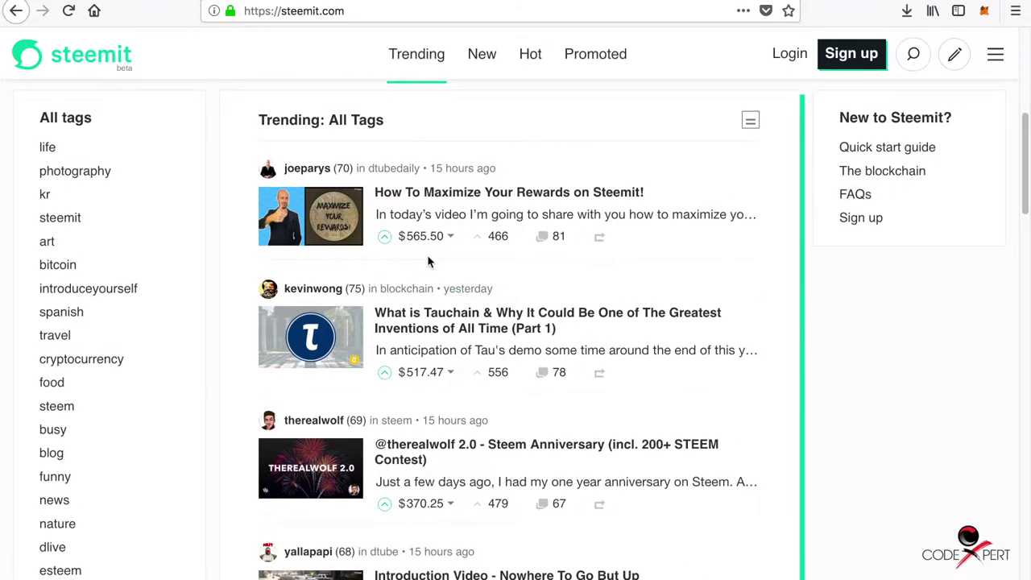
scroll(429, 261, "down", 3)
scroll(435, 272, "down", 5)
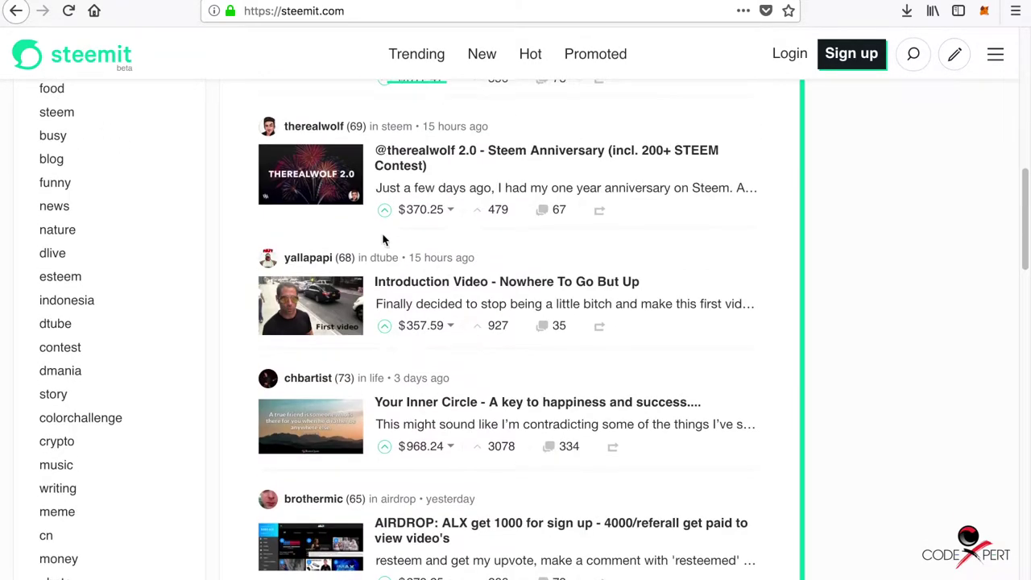
scroll(443, 227, "down", 6)
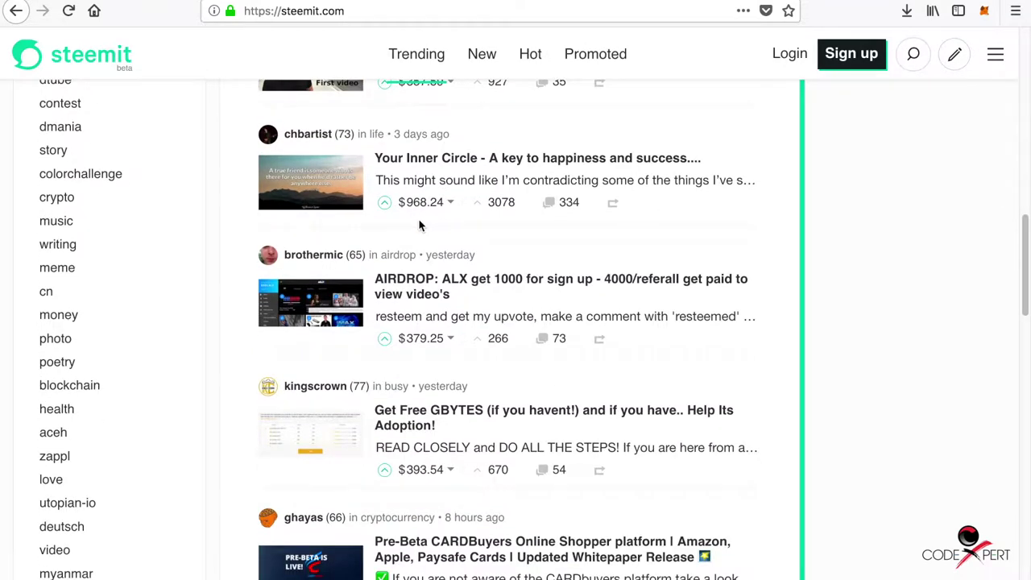
scroll(419, 225, "down", 18)
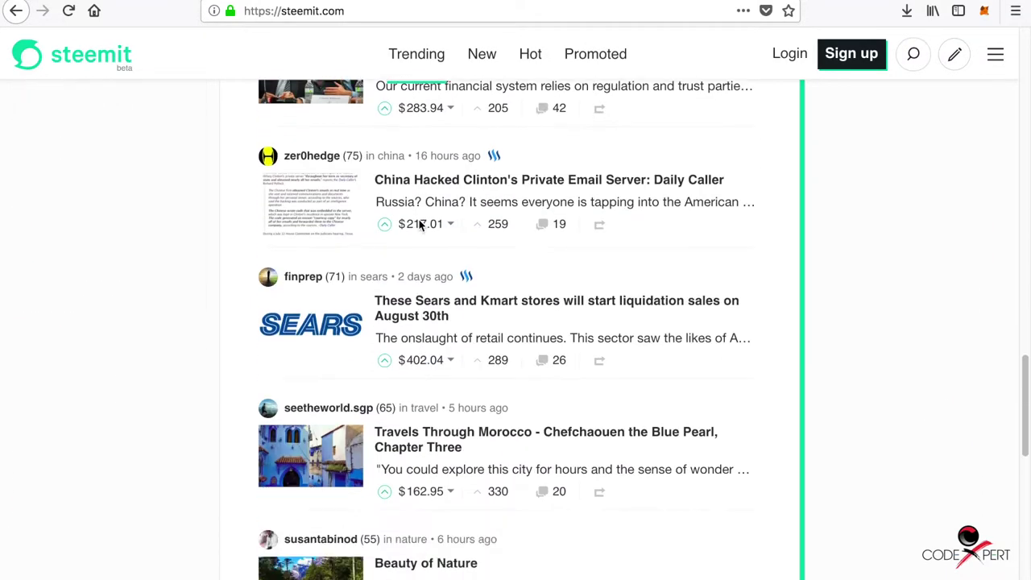
scroll(418, 225, "down", 12)
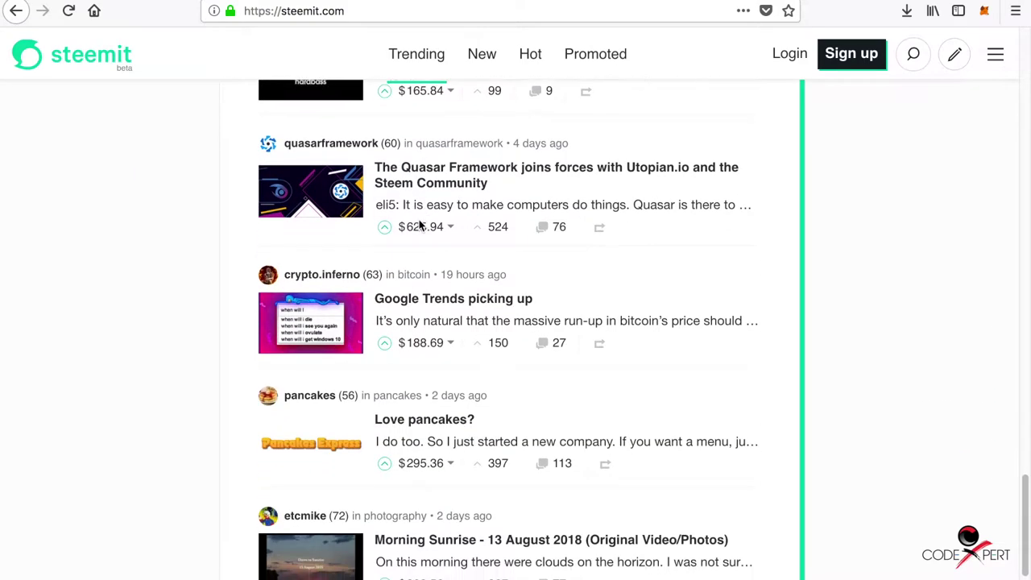
scroll(418, 225, "down", 5)
scroll(420, 226, "up", 9)
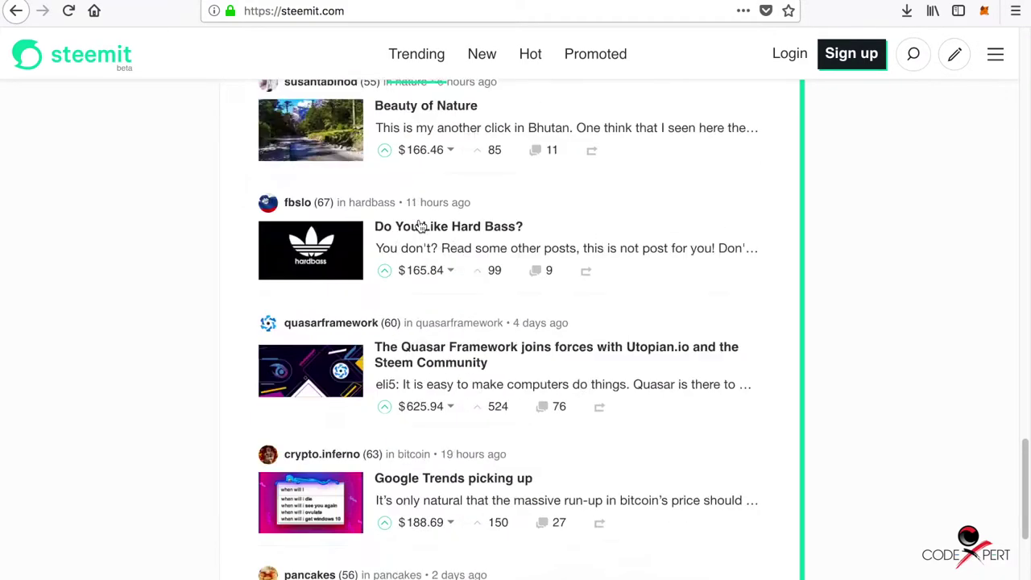
scroll(421, 226, "up", 20)
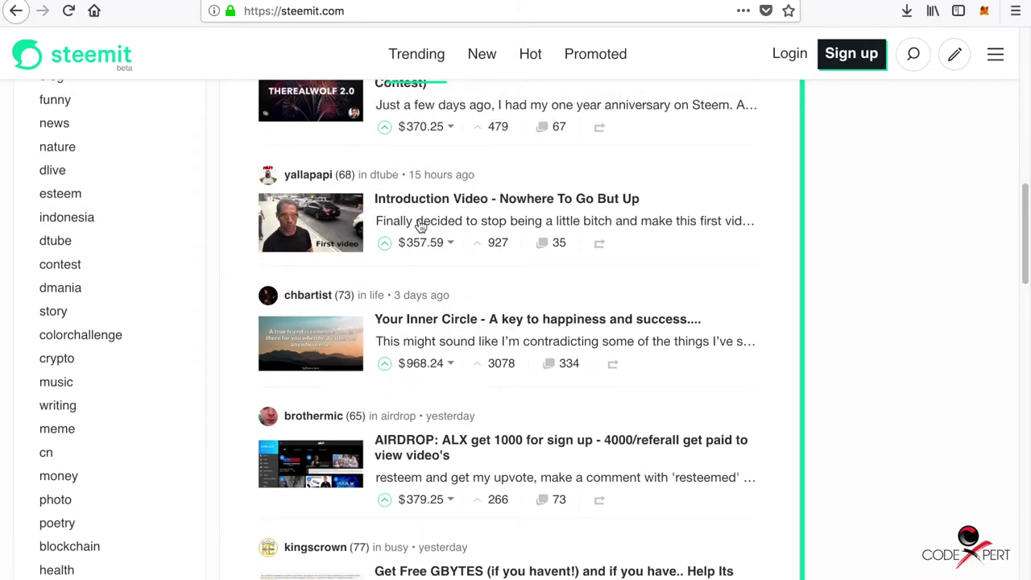
scroll(420, 225, "up", 10)
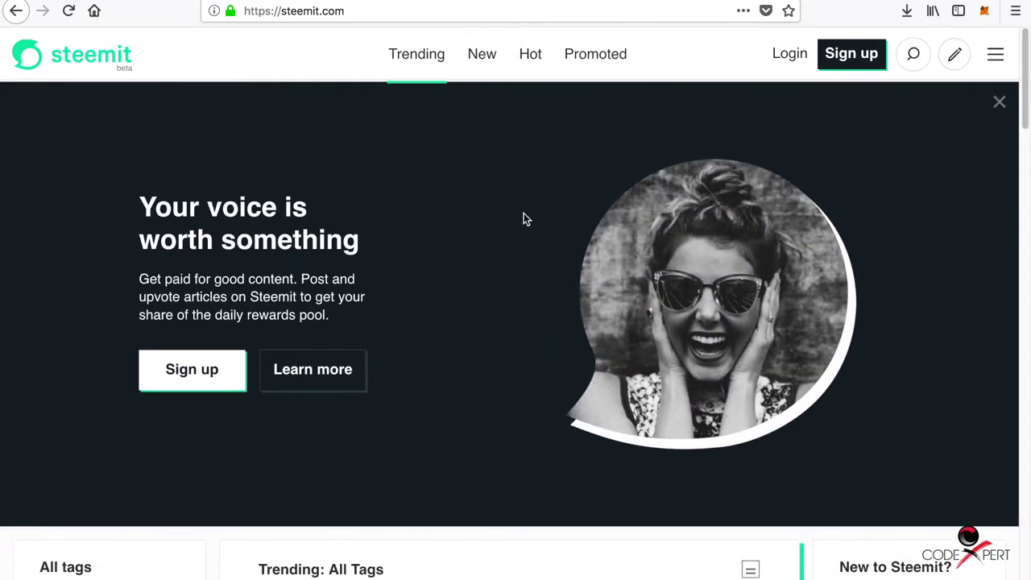
scroll(662, 209, "down", 6)
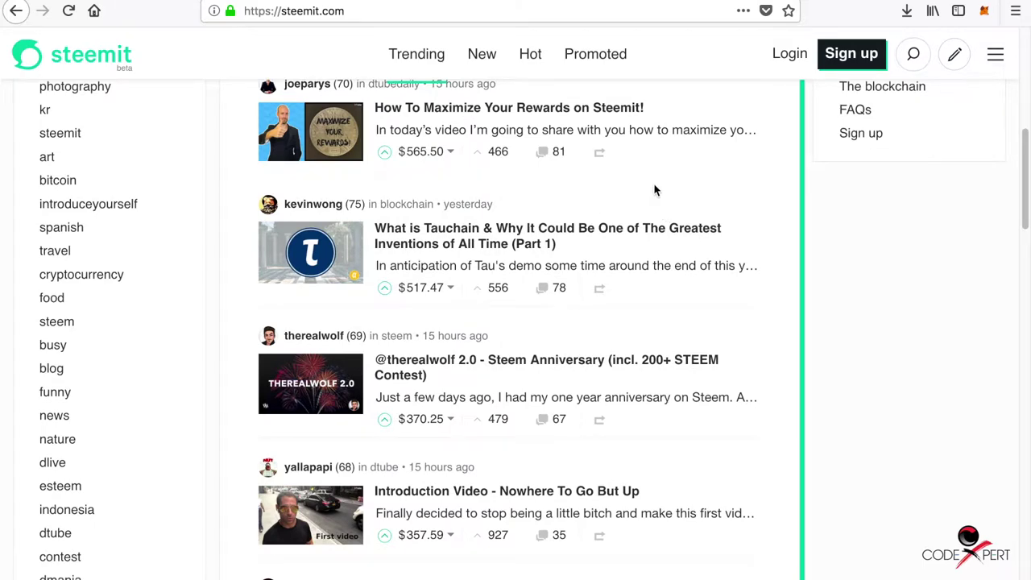
scroll(654, 187, "up", 6)
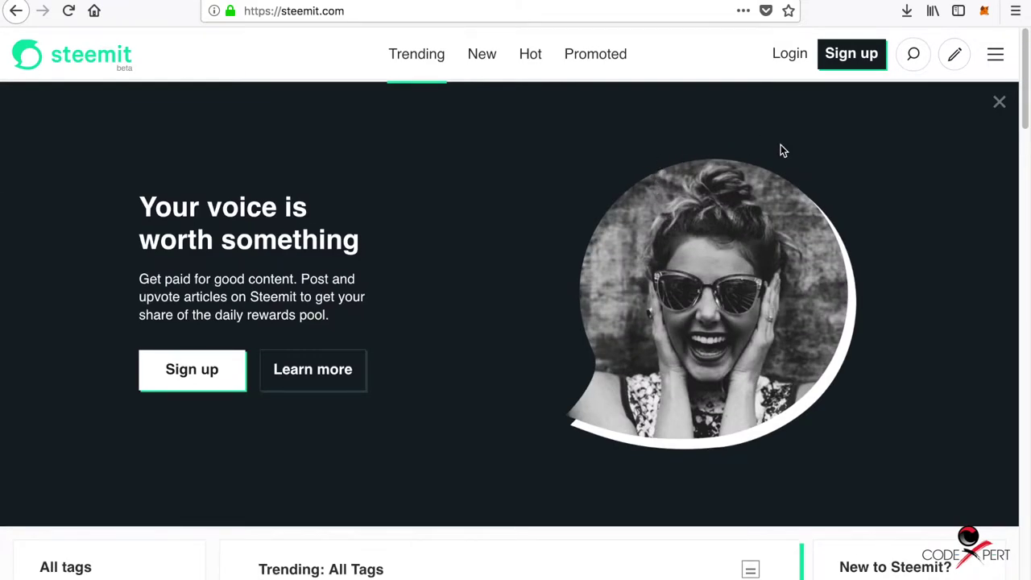
View the free and paid sign-up options, and return to the home page.
left_click(845, 64)
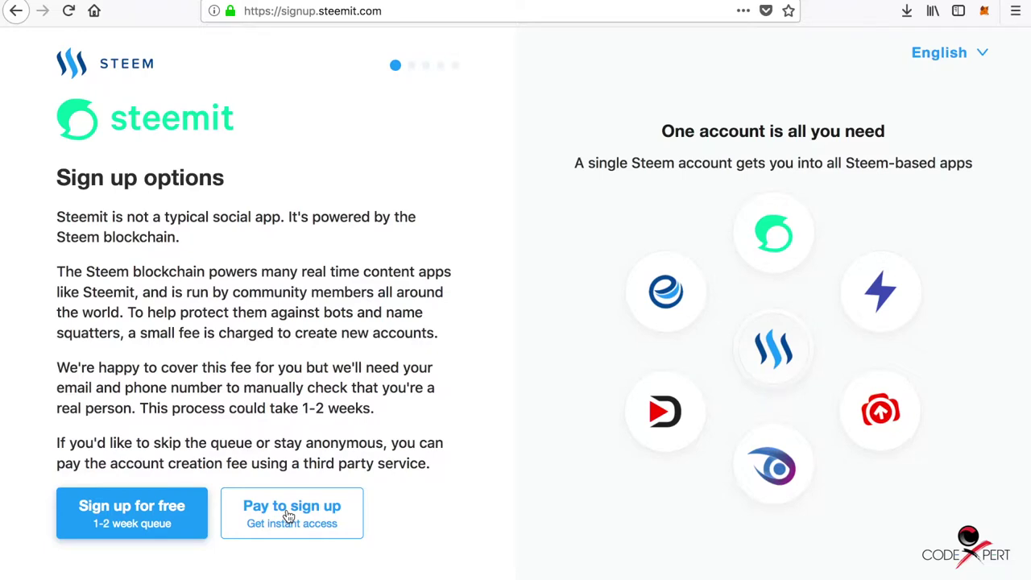
left_click(13, 12)
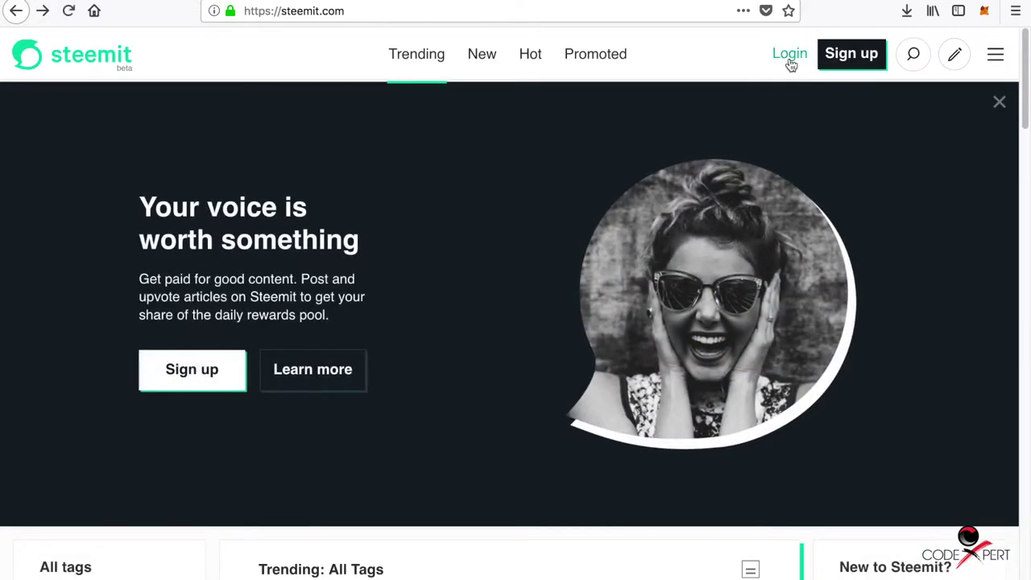
Log in to the codexpert account with its username and password, keeping the session logged in.
left_click(789, 58)
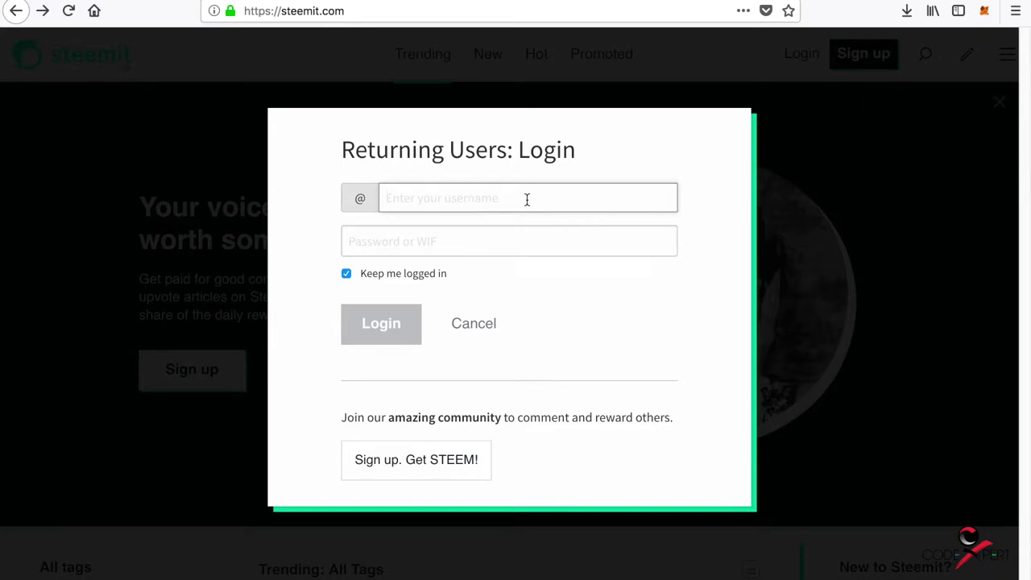
type("codexpert")
left_click(455, 243)
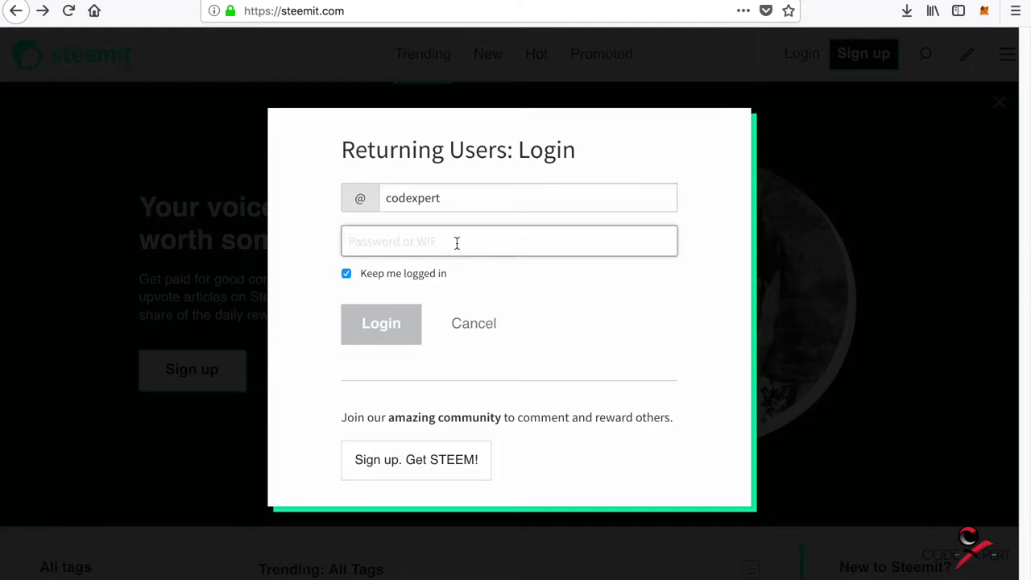
key("ctrl+v")
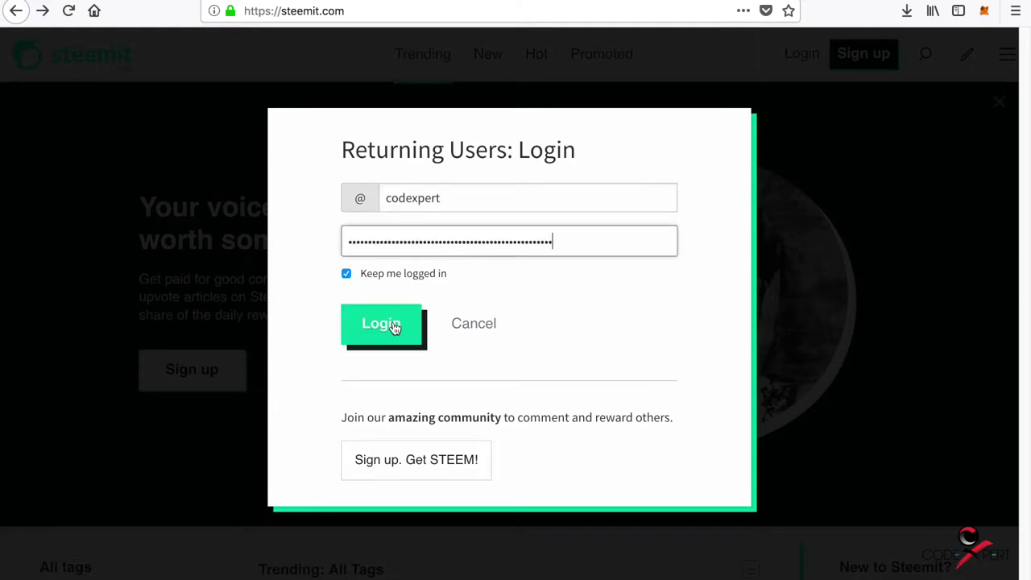
left_click(392, 322)
left_click(397, 153)
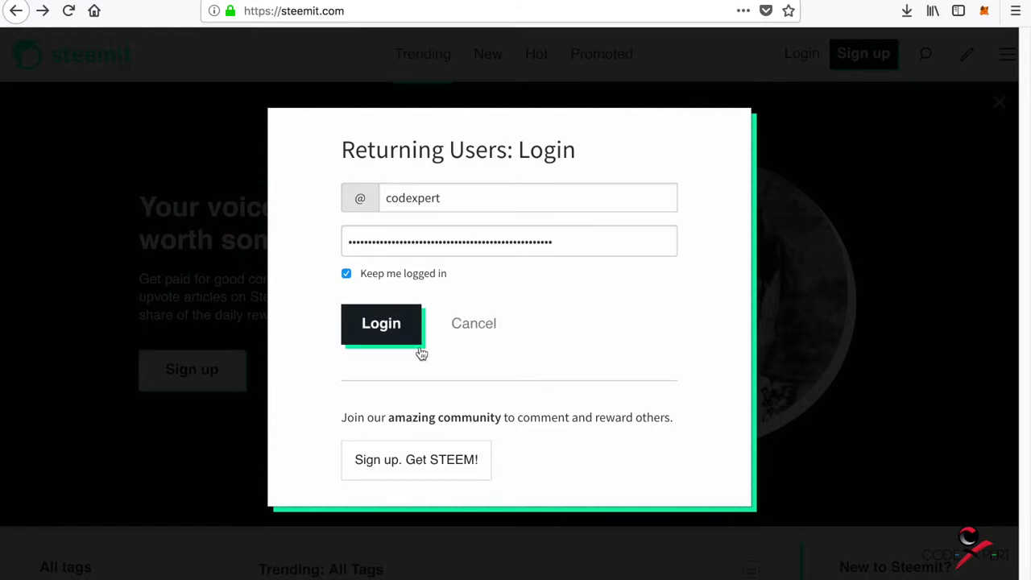
left_click(421, 347)
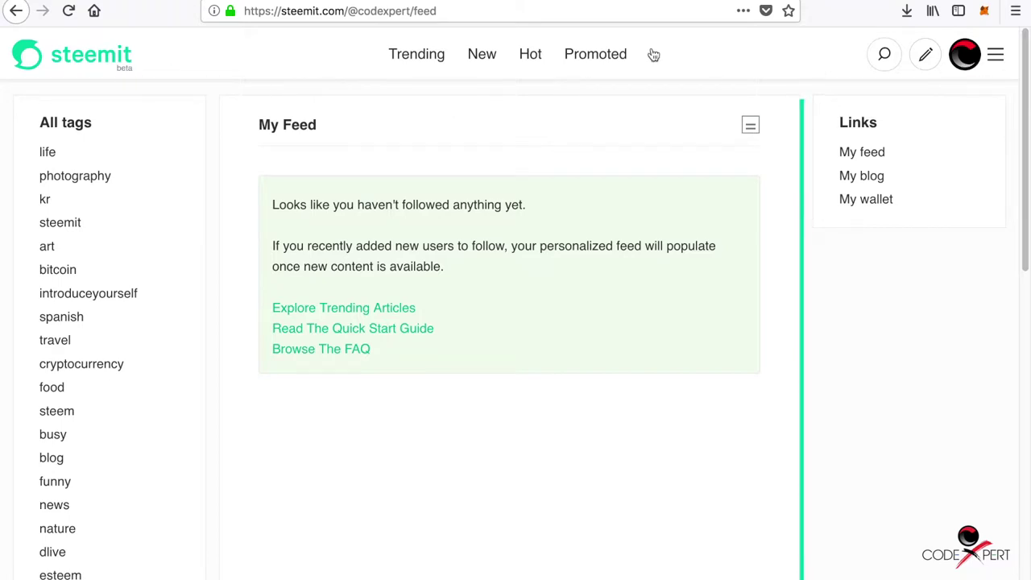
Open the account's wallet and look over its token balances, savings and estimated account value.
left_click(996, 60)
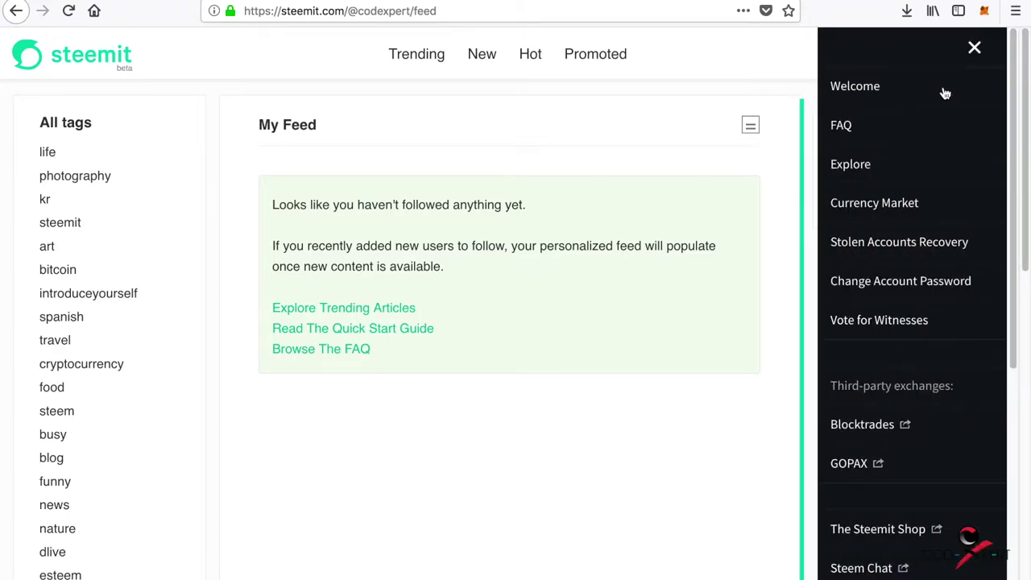
left_click(692, 168)
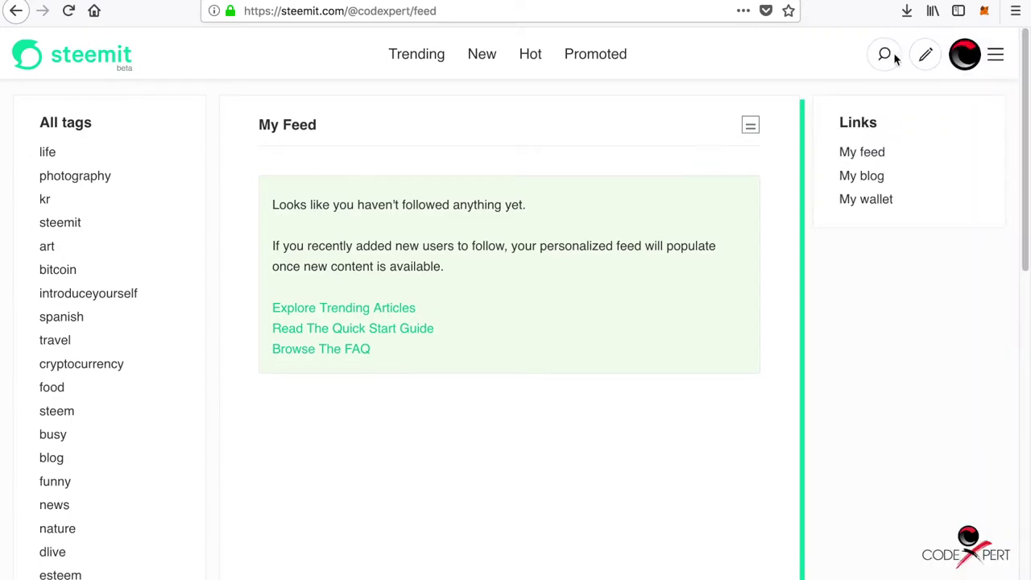
left_click(969, 61)
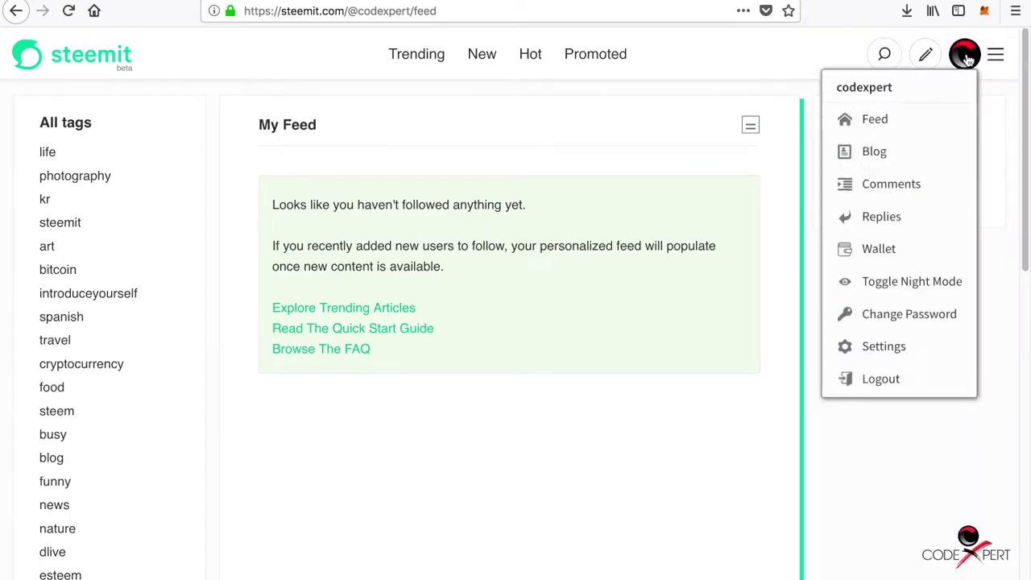
left_click(886, 249)
scroll(645, 258, "down", 3)
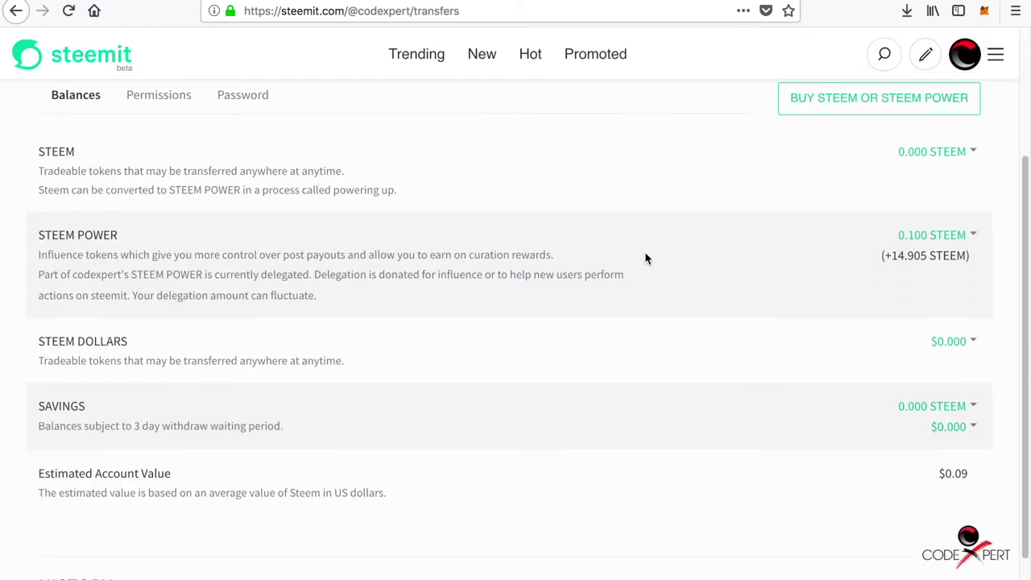
scroll(688, 283, "up", 1)
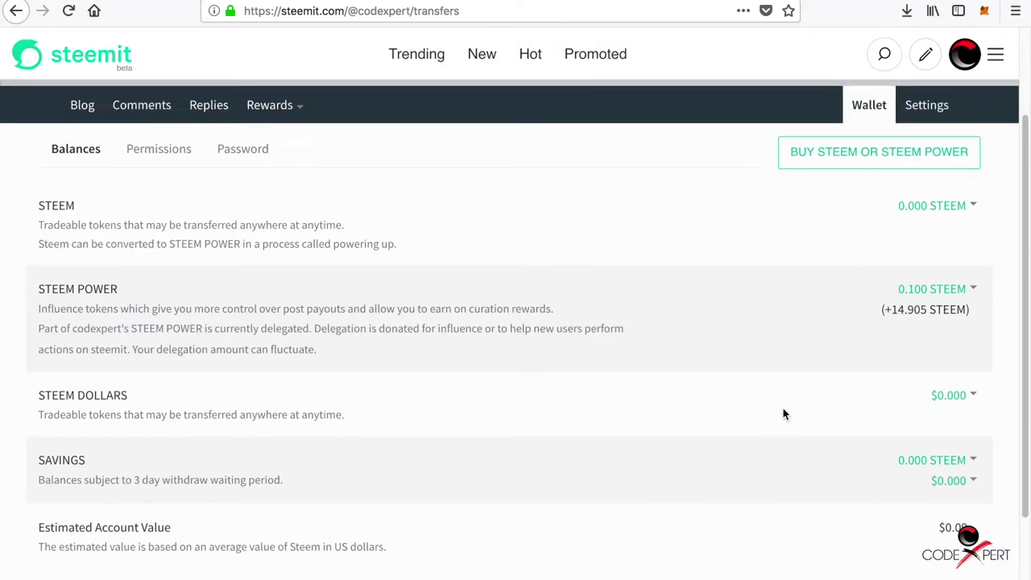
scroll(784, 414, "down", 2)
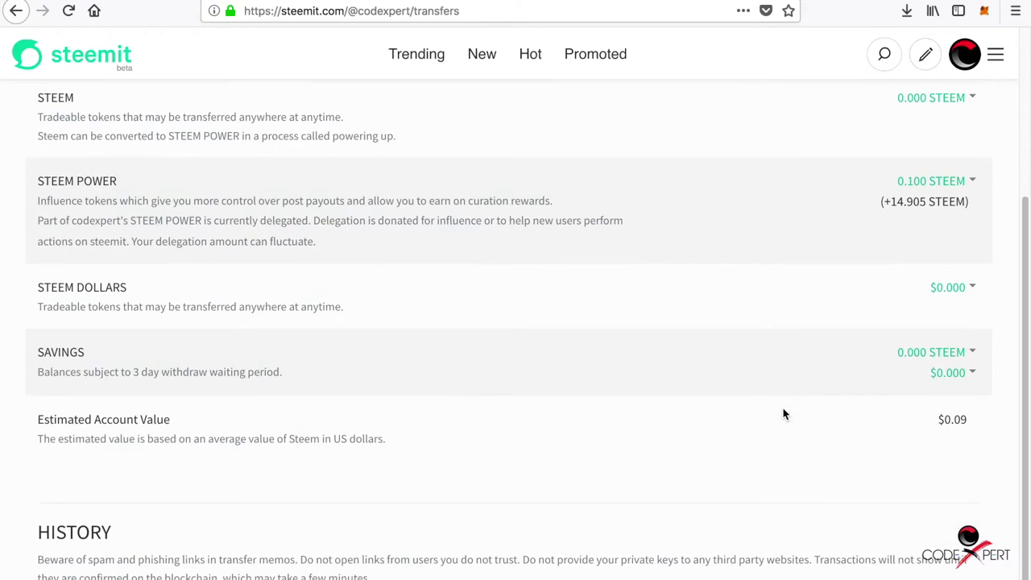
scroll(784, 414, "right", 1)
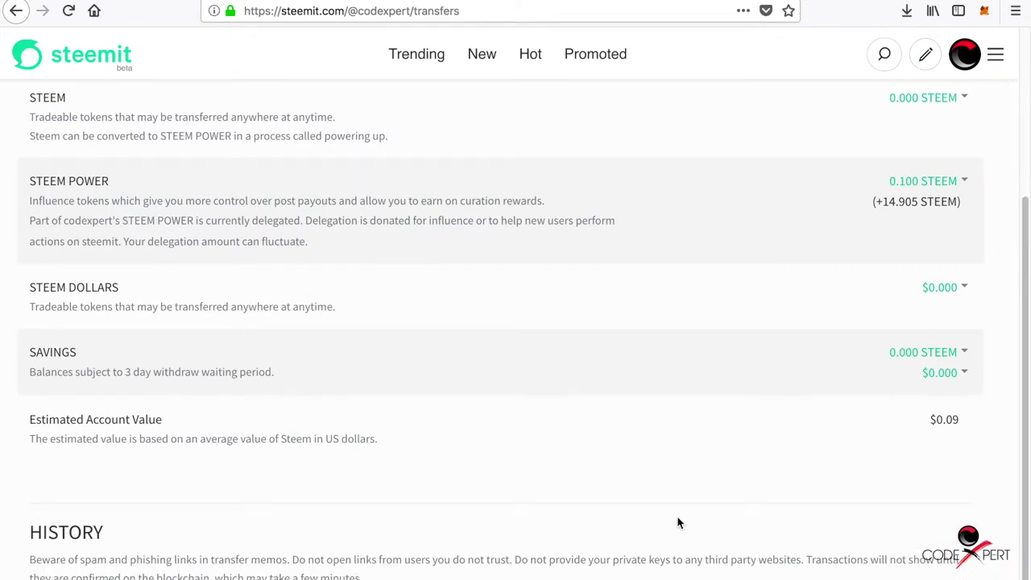
scroll(679, 523, "up", 3)
scroll(679, 523, "left", 1)
Examine the STEEM POWER balance in the wallet, highlighting its heading and the delegated STEEM amount.
left_click_drag(882, 353, 973, 354)
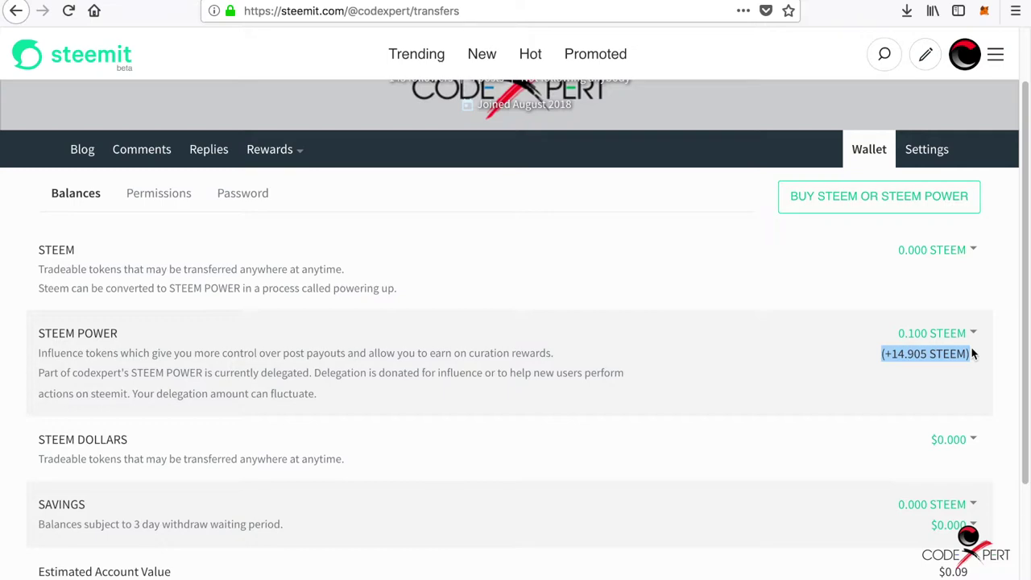
left_click(441, 400)
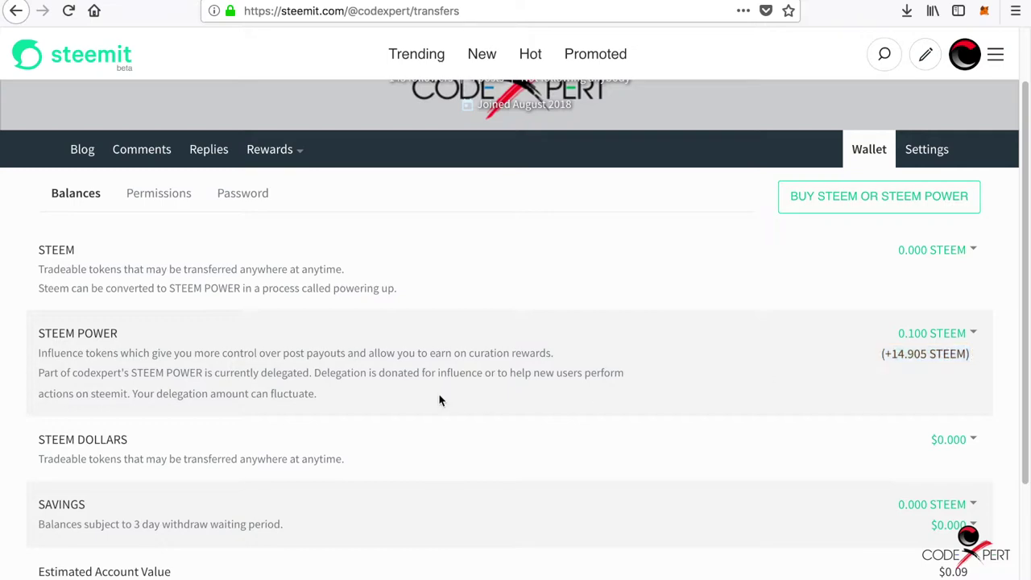
scroll(440, 398, "down", 1)
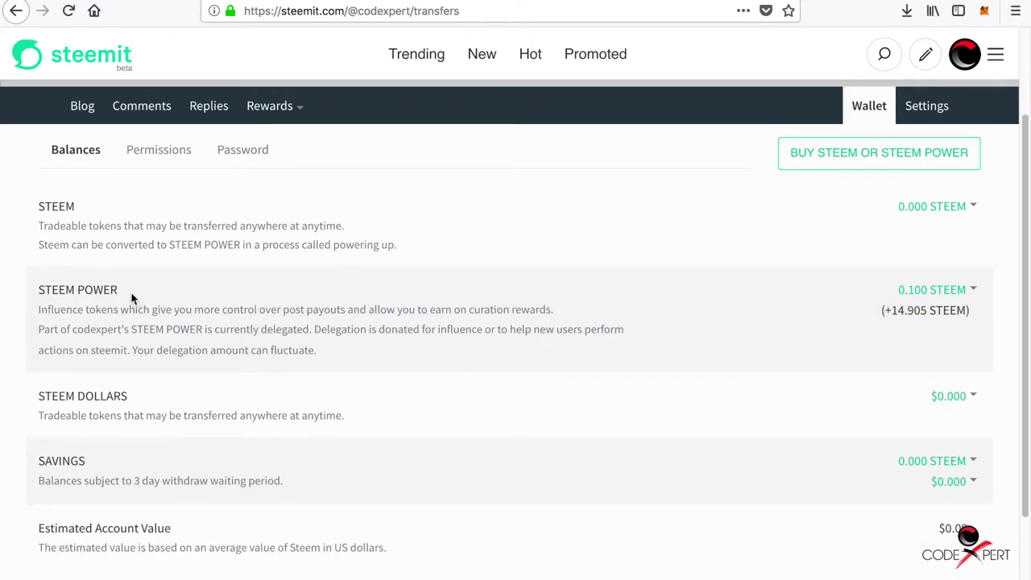
mouse_move(119, 290)
left_mouse_down()
mouse_move(29, 292)
mouse_move(137, 295)
left_mouse_up()
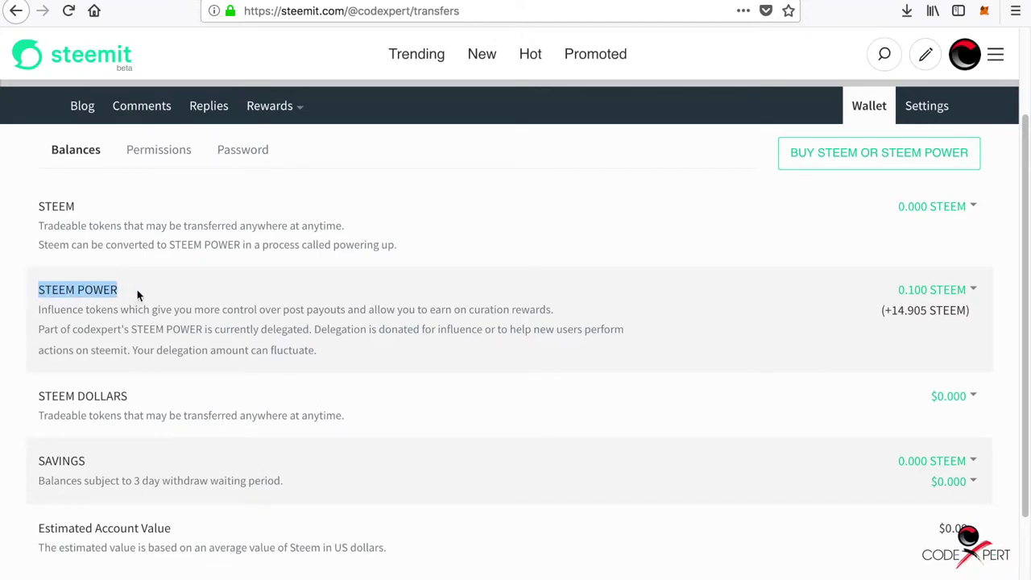
scroll(137, 296, "up", 3)
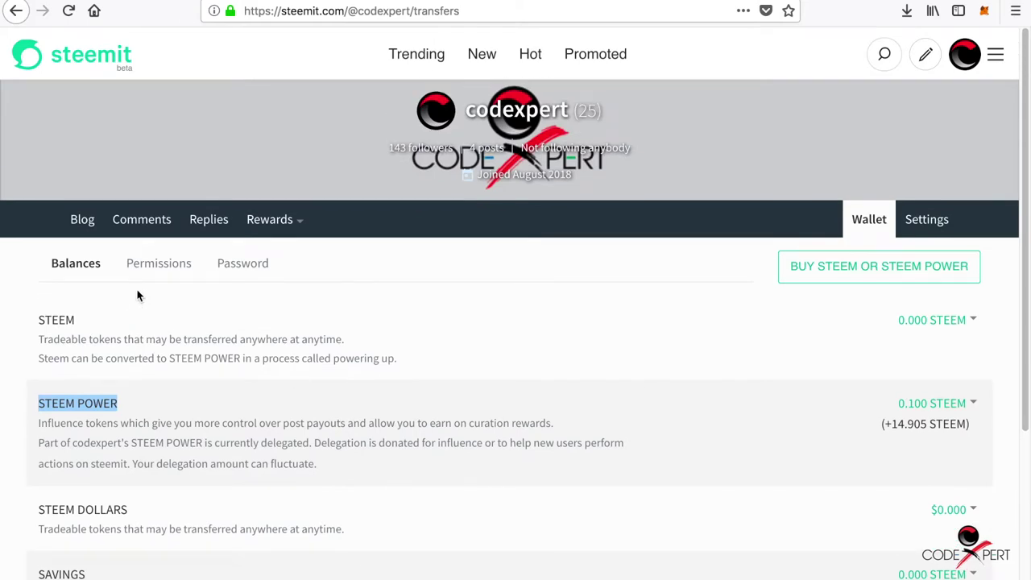
scroll(137, 295, "down", 1)
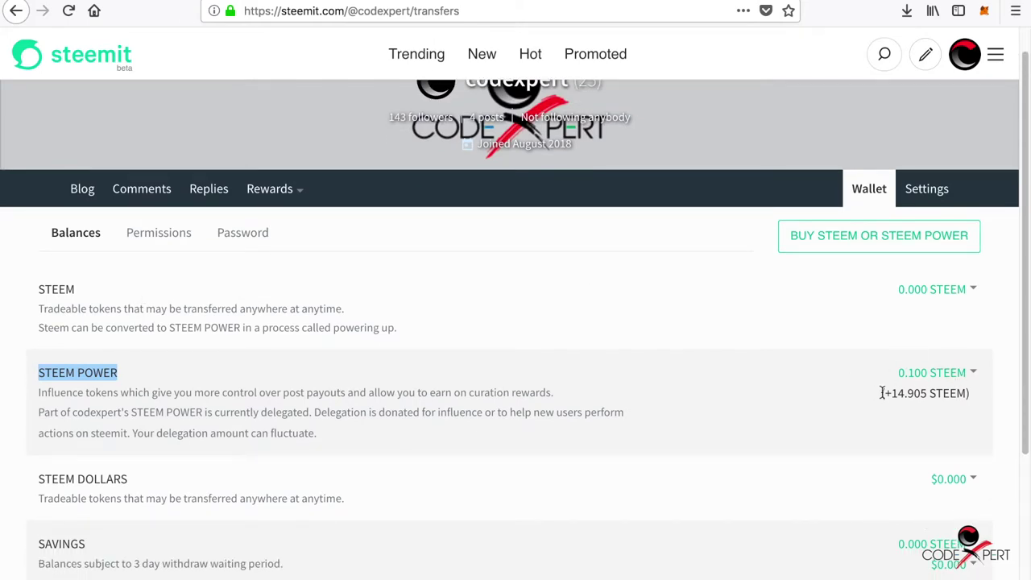
left_click_drag(882, 393, 992, 390)
left_click(992, 390)
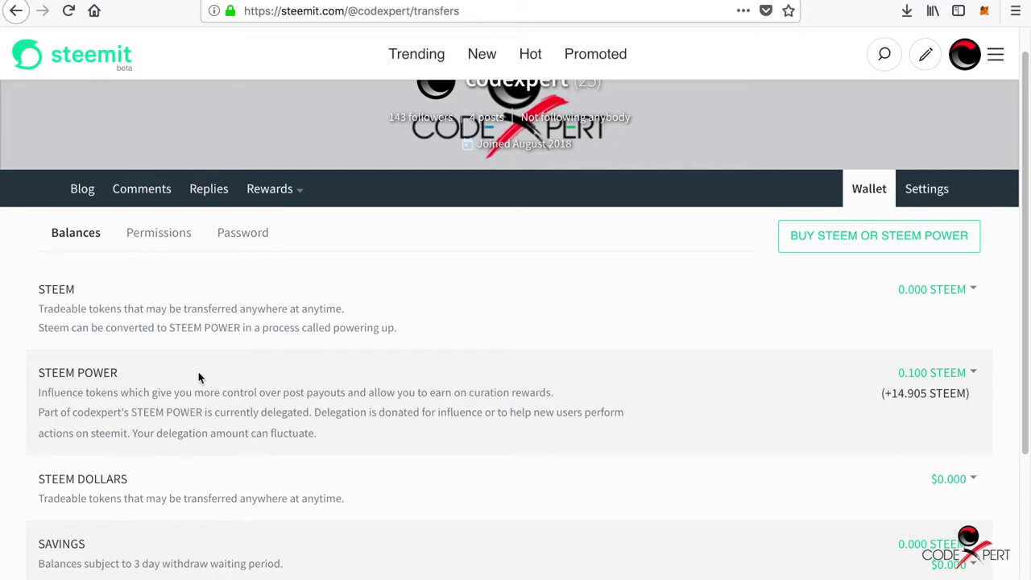
Highlight the STEEM POWER heading in the wallet once more, and clear the selection.
left_click_drag(125, 371, 19, 363)
left_click(18, 363)
scroll(17, 363, "up", 1)
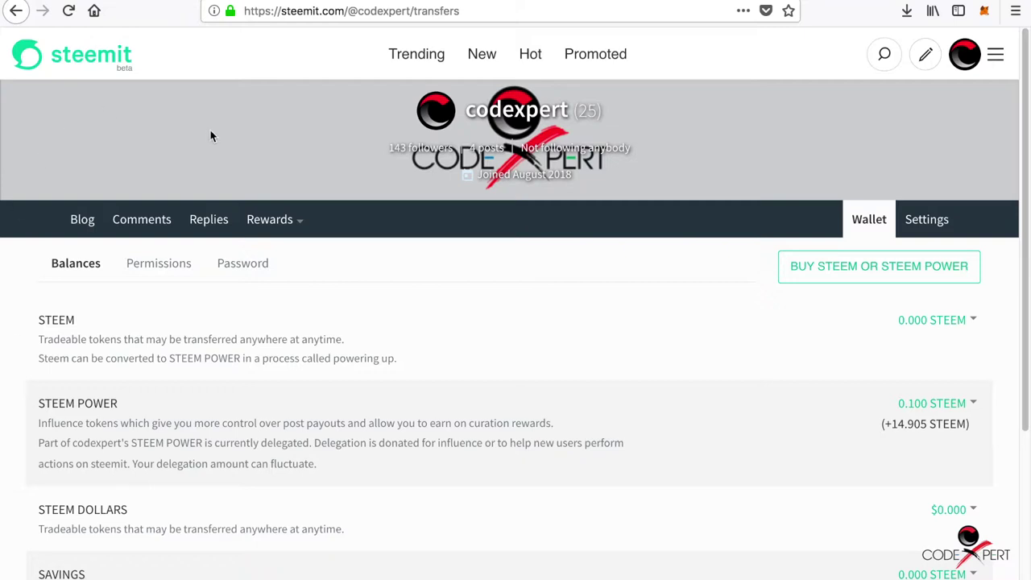
Open the trending posts for all tags and browse through them.
left_click(412, 58)
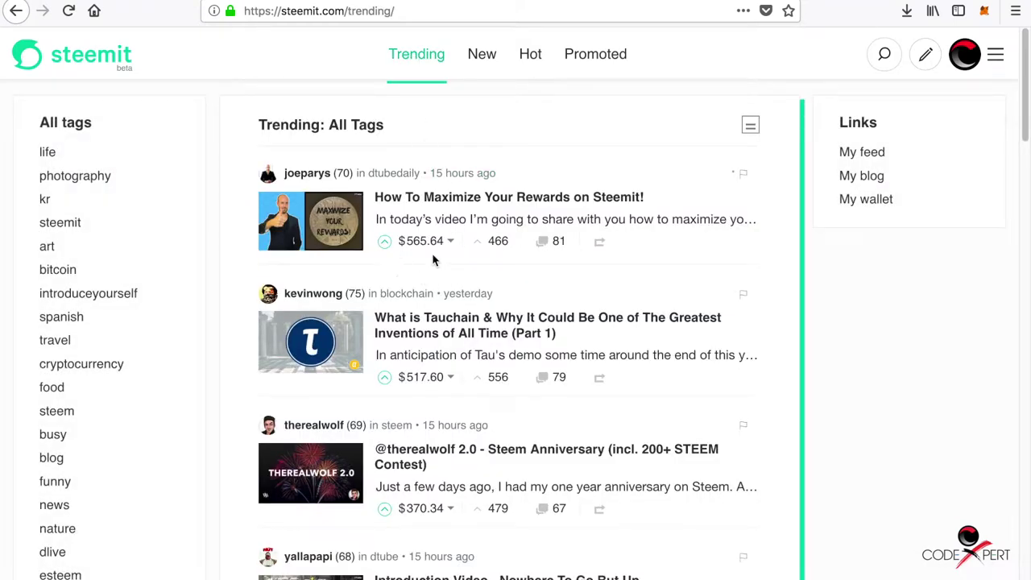
scroll(455, 259, "down", 5)
scroll(461, 243, "down", 10)
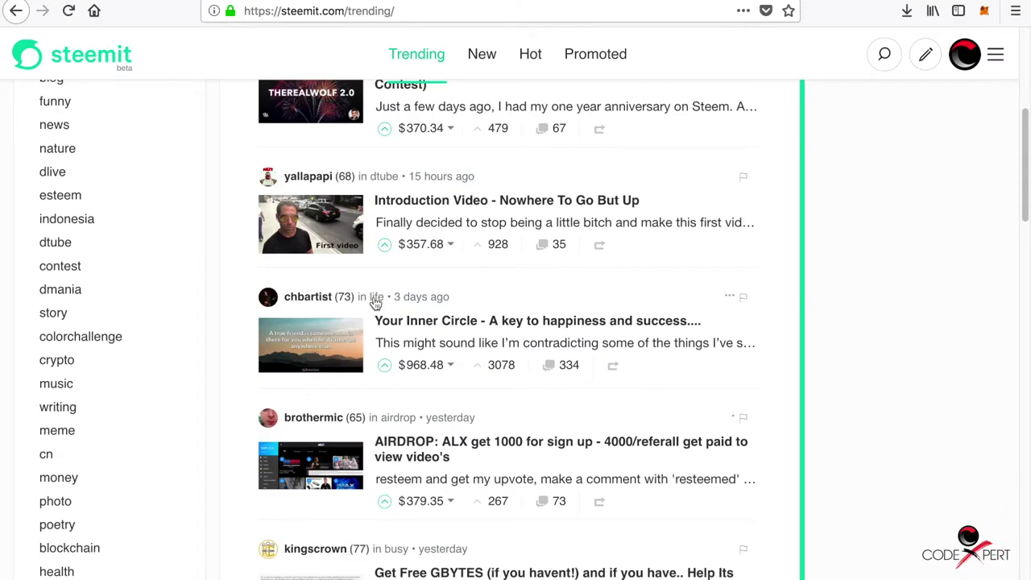
scroll(455, 306, "up", 15)
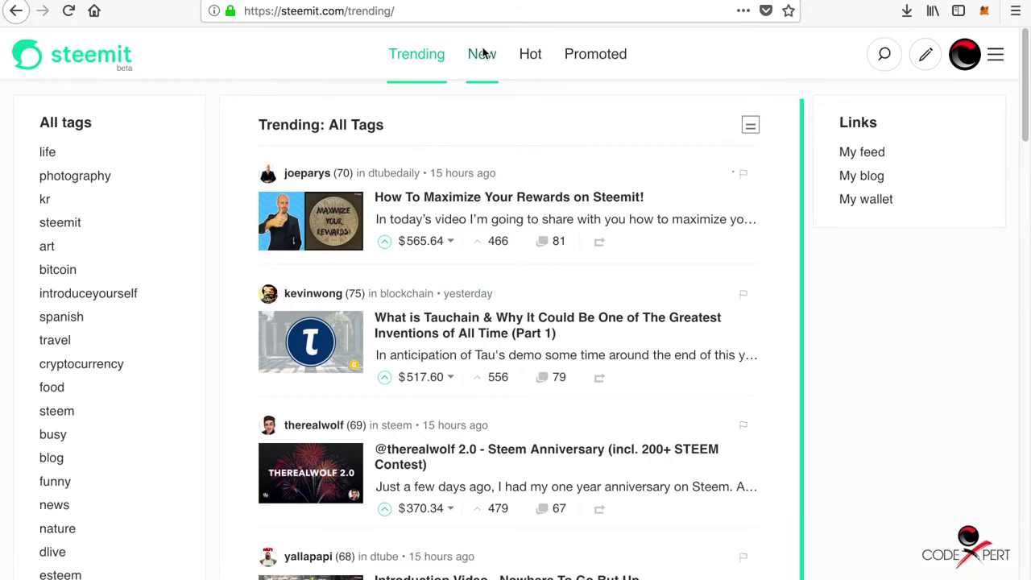
Look through the list of topic tags shown beside the trending posts.
scroll(86, 123, "down", 4)
scroll(77, 100, "down", 1)
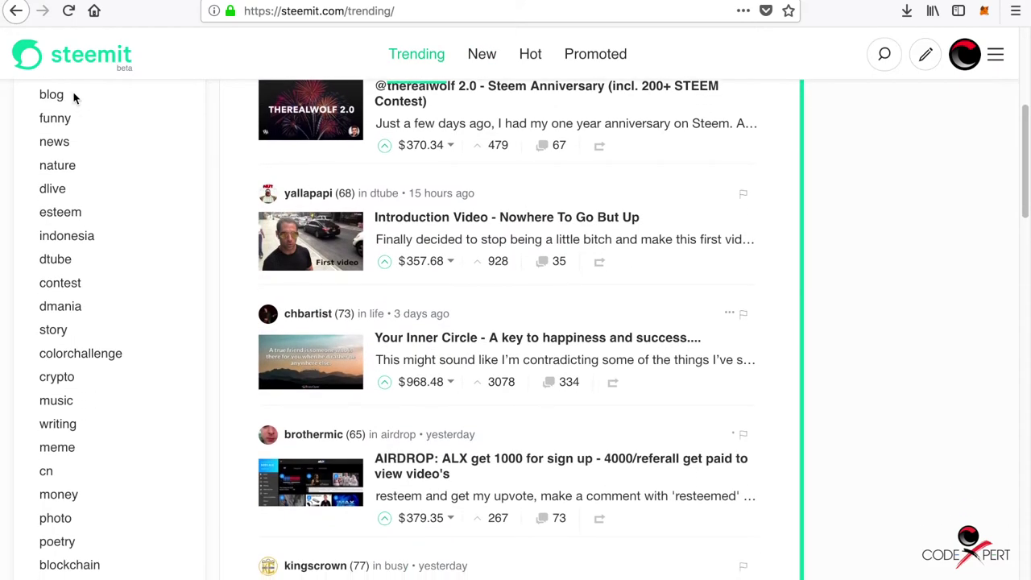
scroll(46, 401, "down", 4)
scroll(50, 405, "down", 1)
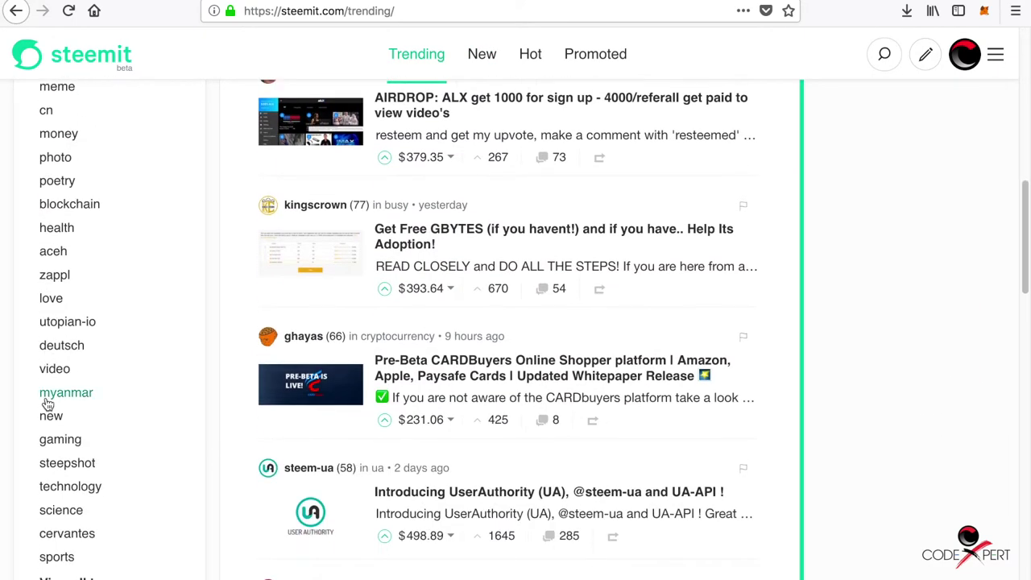
scroll(55, 409, "up", 10)
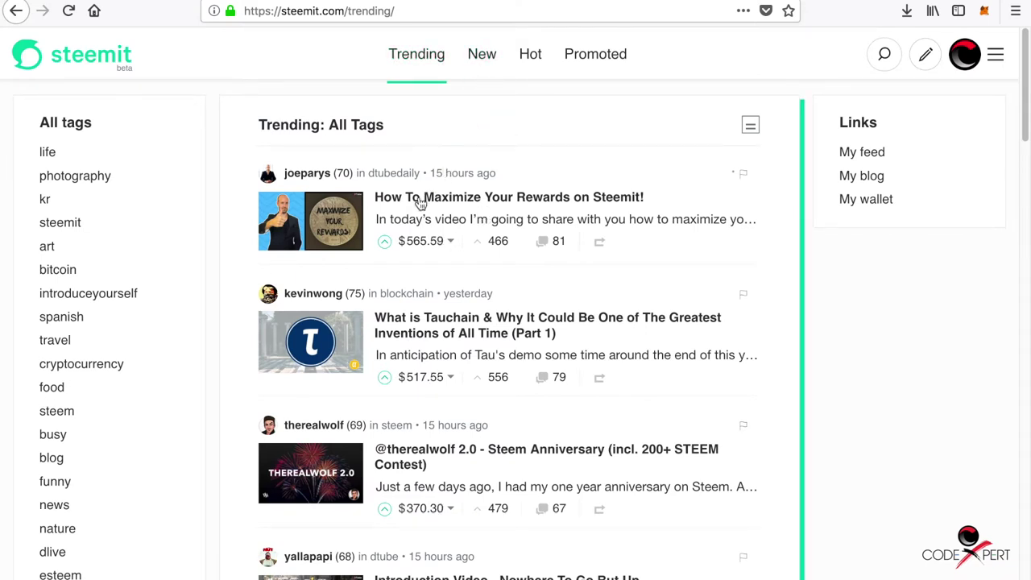
Open the newest posts for all tags and browse through them.
left_click(485, 55)
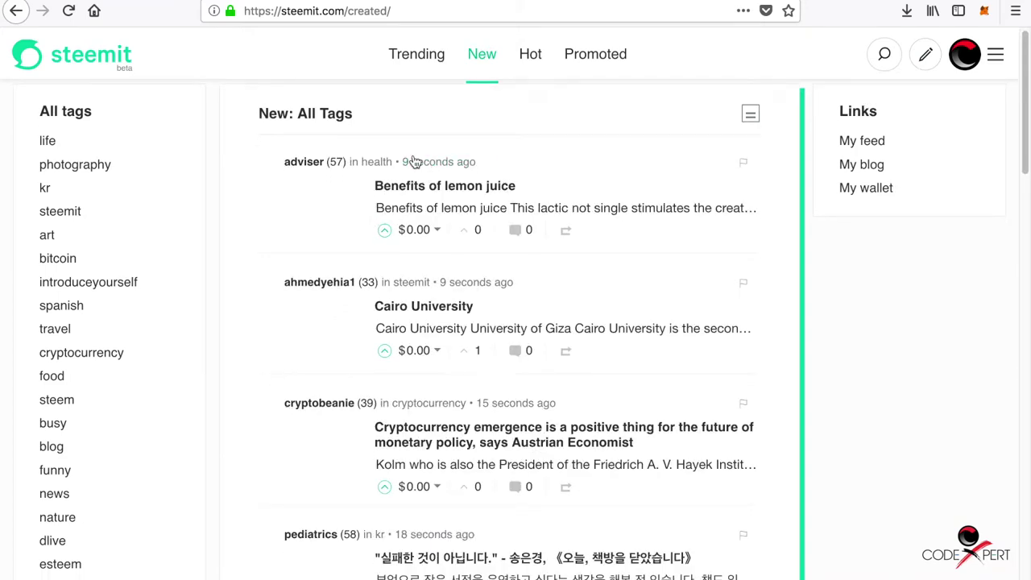
scroll(486, 153, "down", 5)
scroll(506, 214, "down", 15)
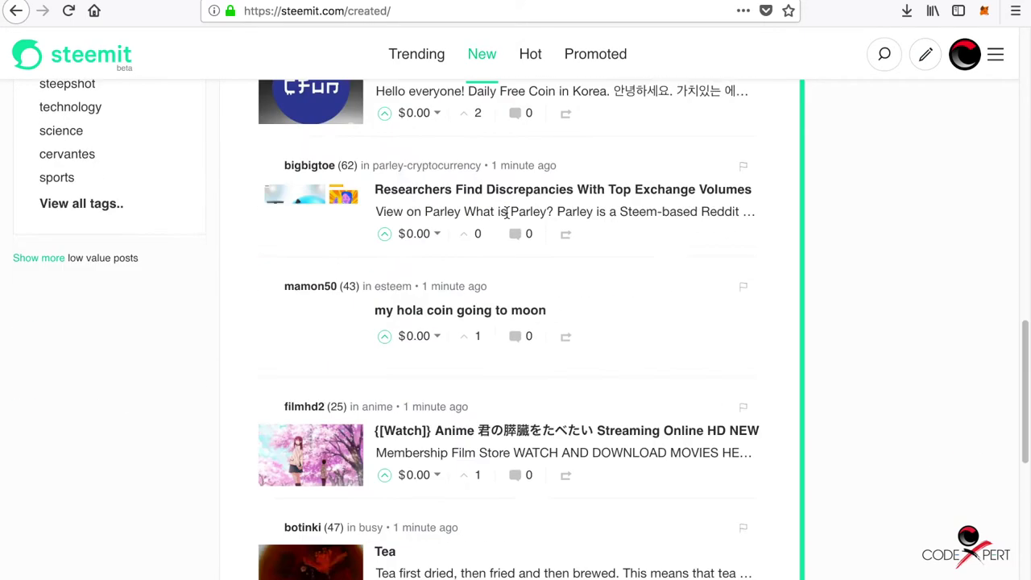
scroll(505, 213, "up", 20)
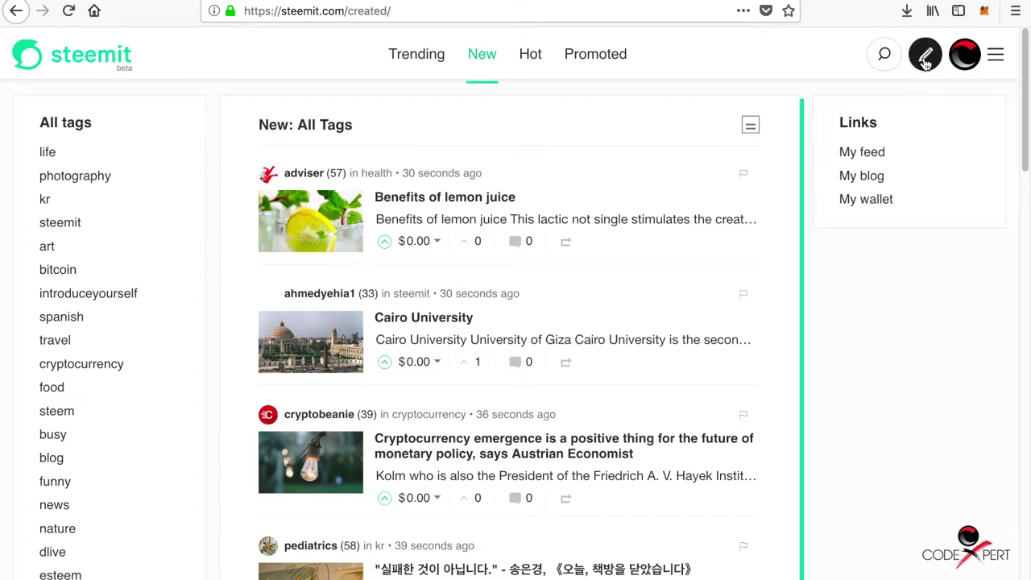
Start a new post with the title "title" and the body "text".
left_click(925, 57)
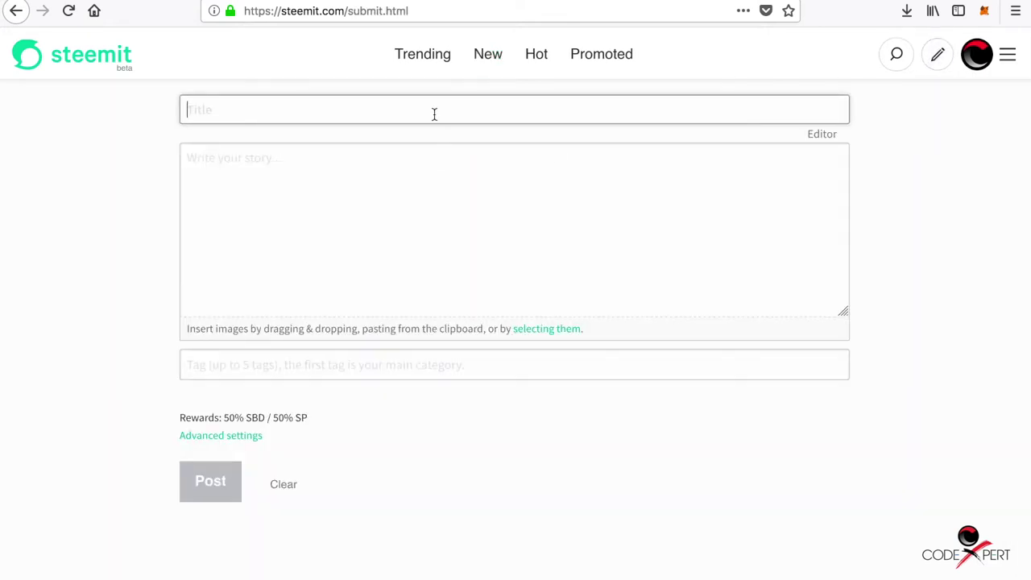
type("title")
left_click(375, 154)
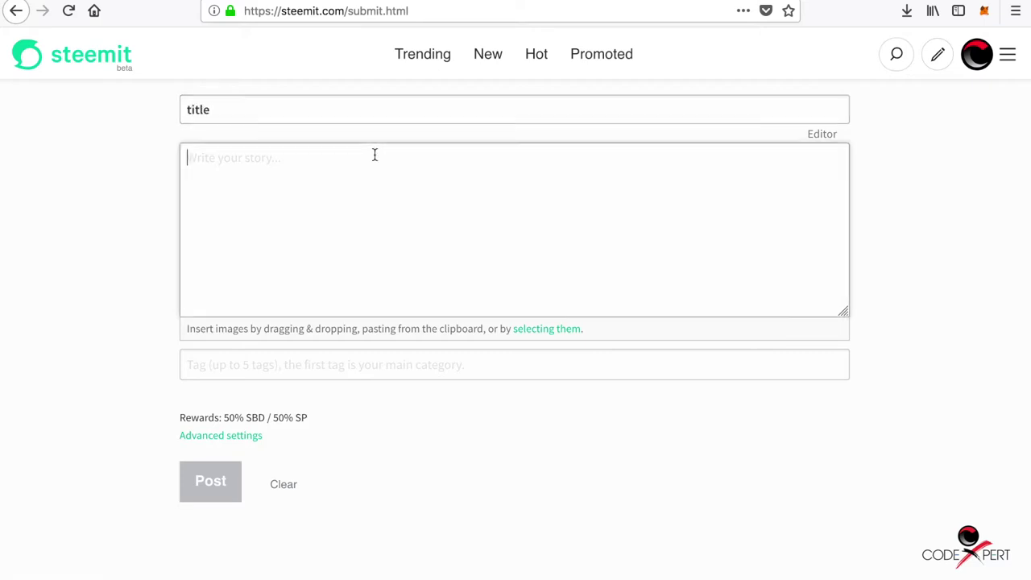
type("text")
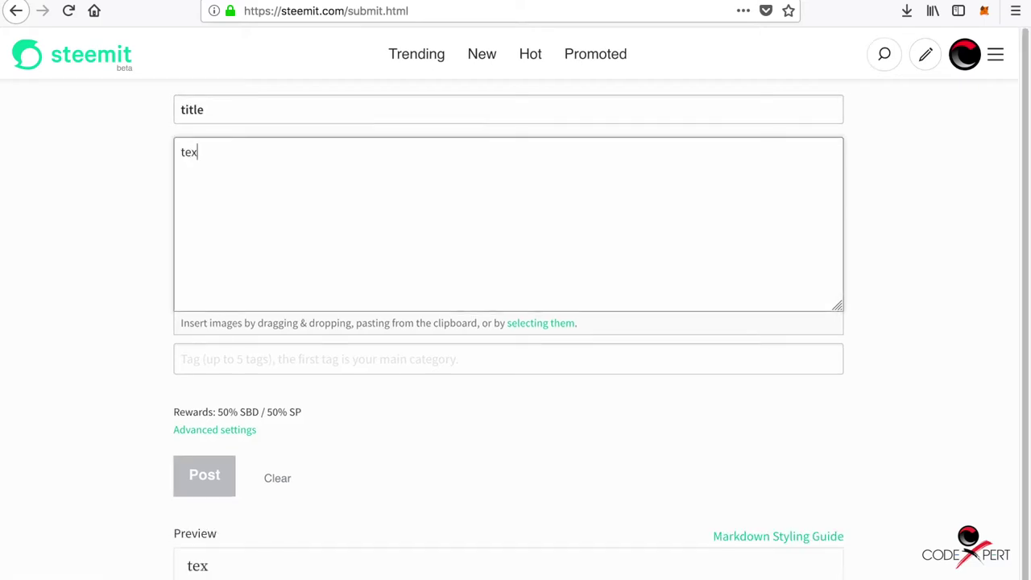
Tag the draft post with "codexpert life photography".
left_click(266, 352)
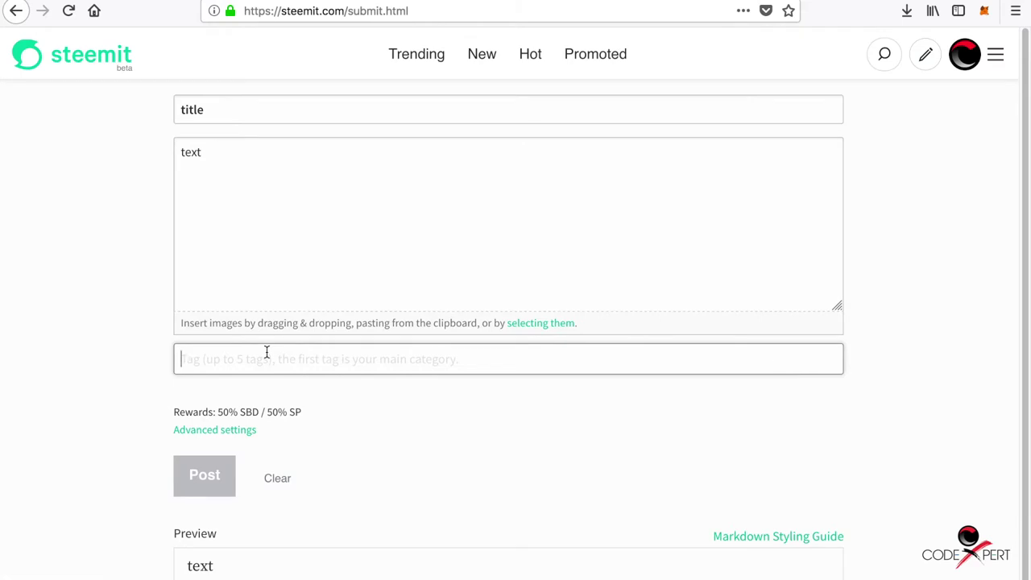
type("code")
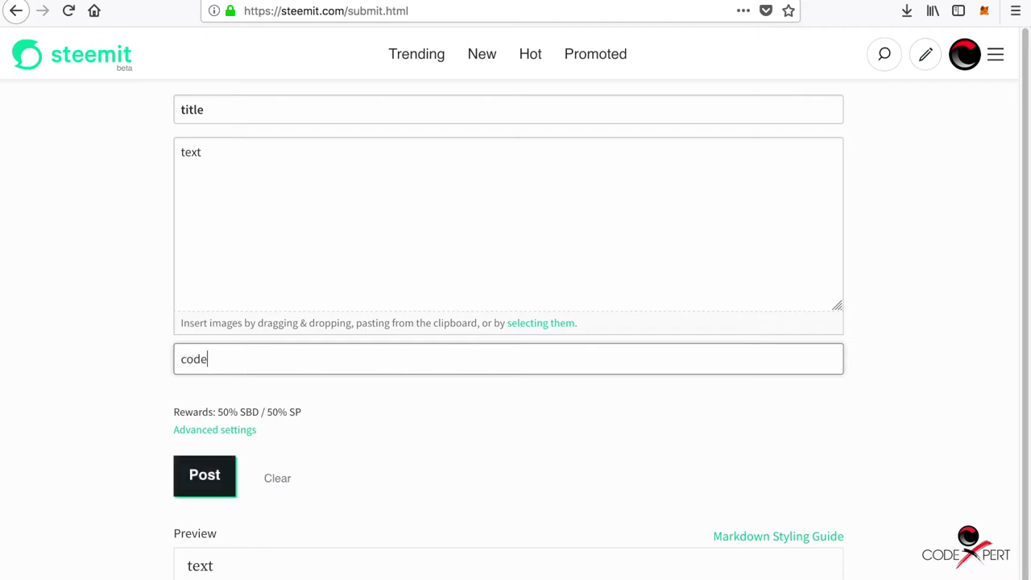
type("xpert life photora")
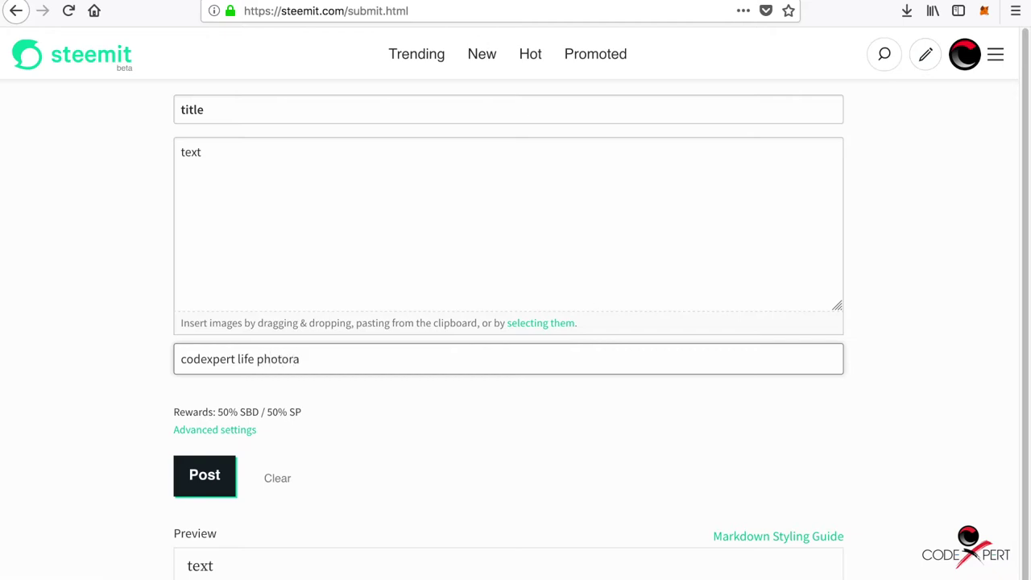
key("BackSpace")
key("BackSpace")
type("graphy")
Look over the completed post form, and leave it unposted by returning to the account's feed.
scroll(510, 419, "down", 1)
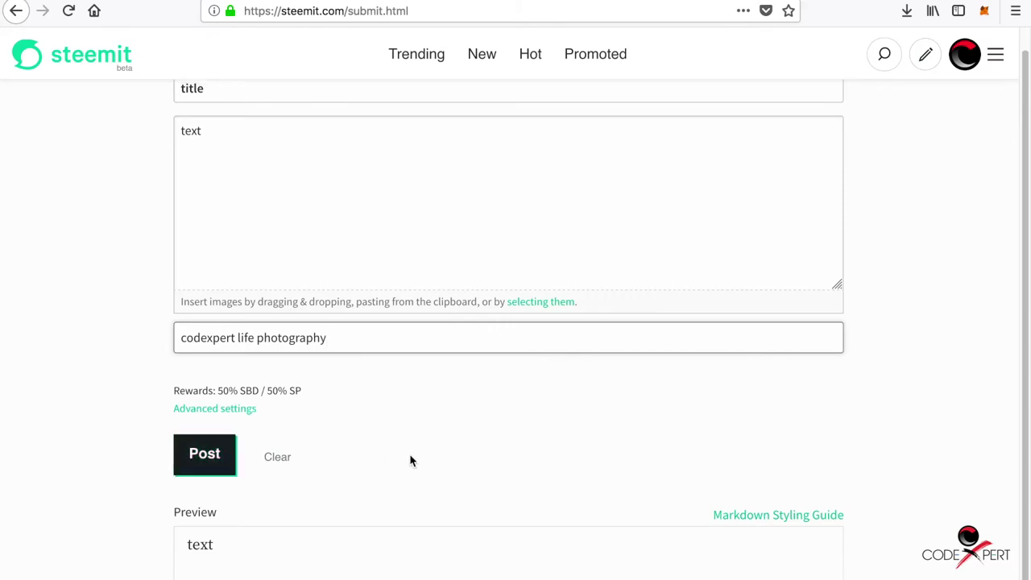
scroll(410, 461, "up", 1)
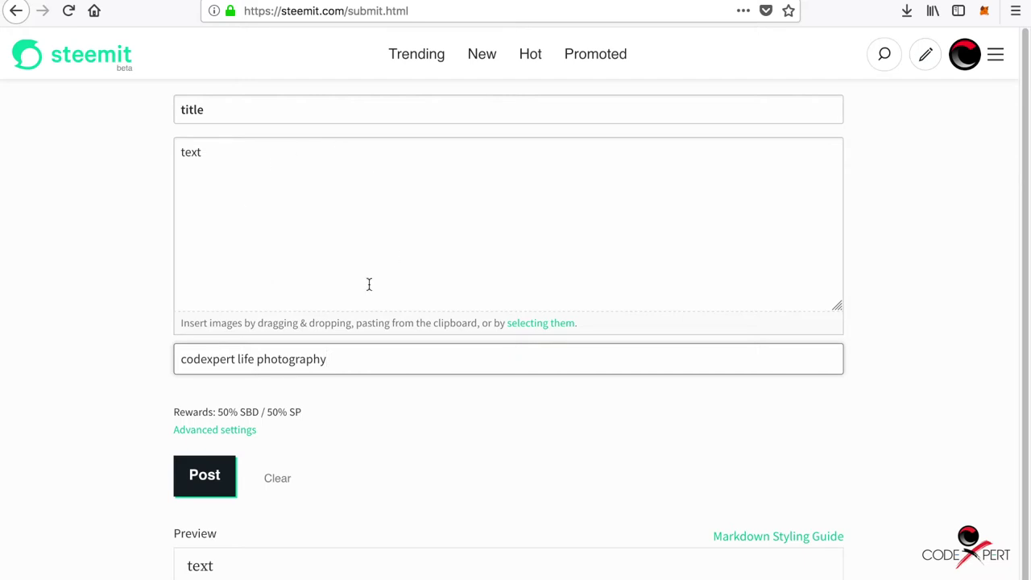
left_click(121, 231)
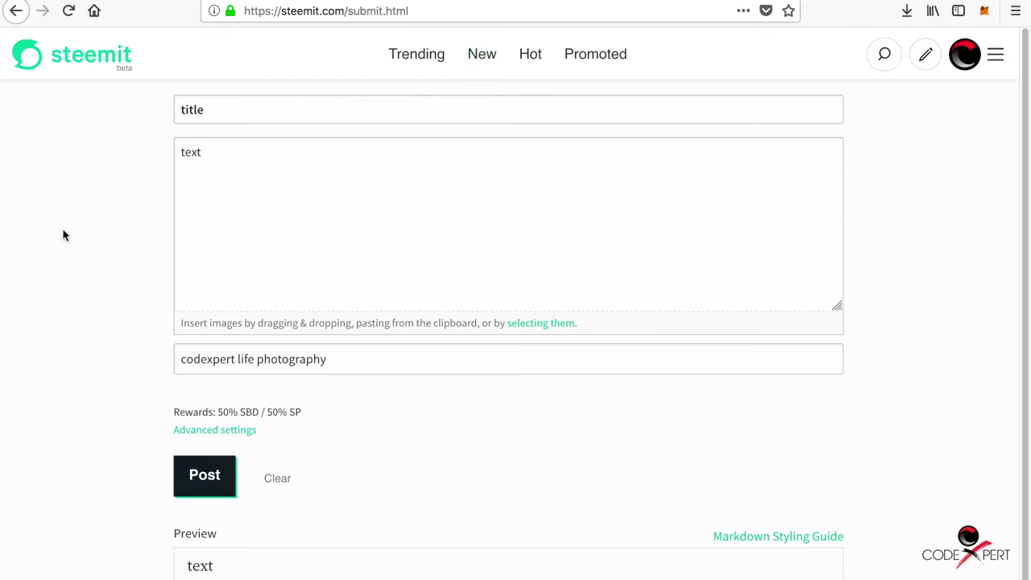
left_click(85, 62)
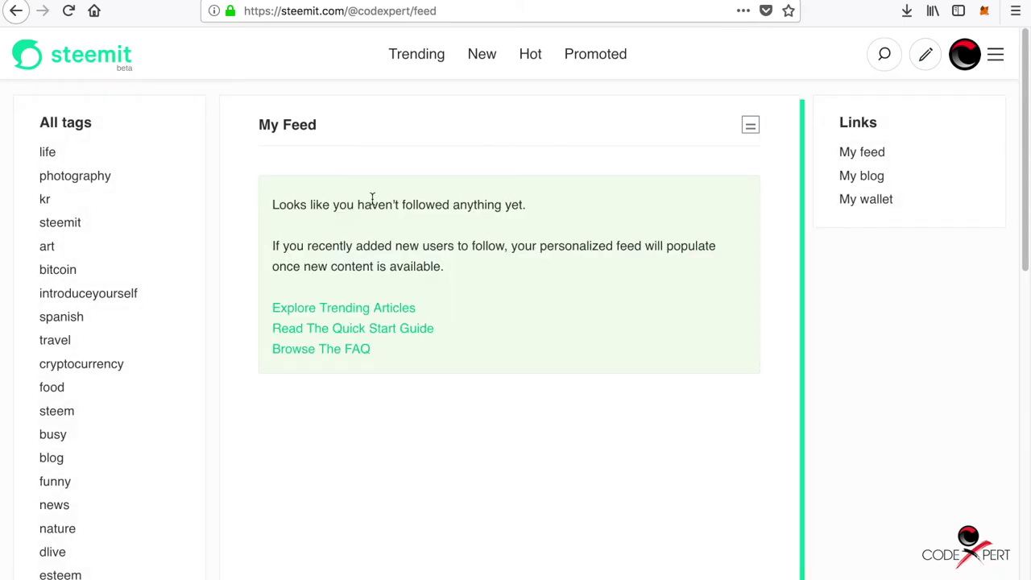
Return to the trending posts and compare the payout amounts of the listed articles.
left_click(434, 63)
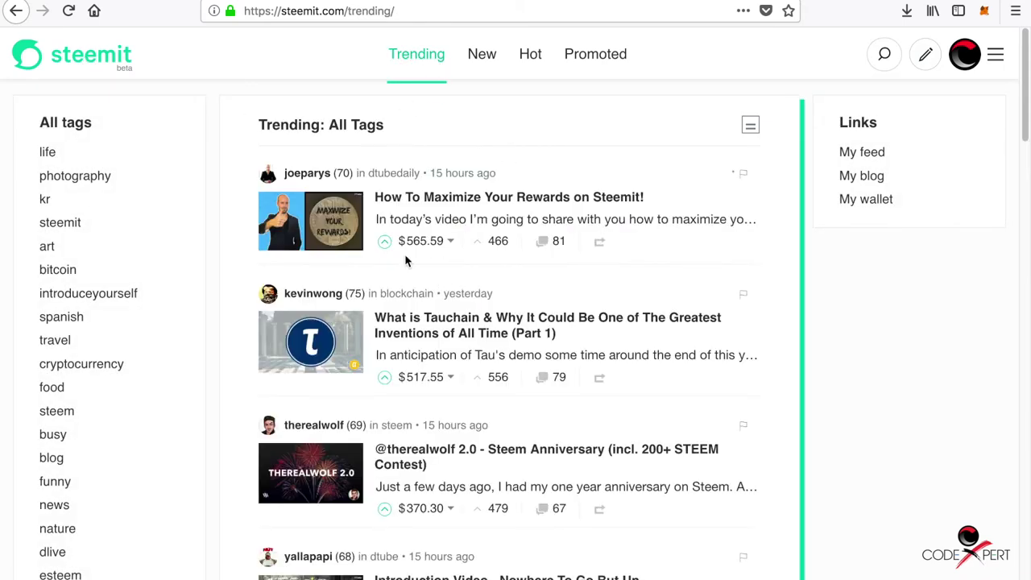
scroll(461, 391, "down", 3)
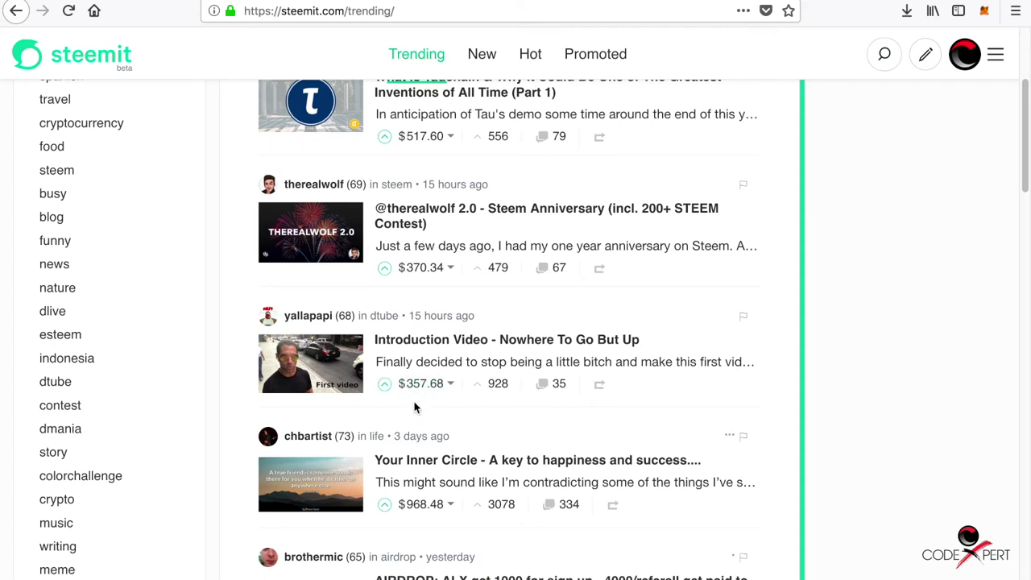
scroll(414, 407, "down", 2)
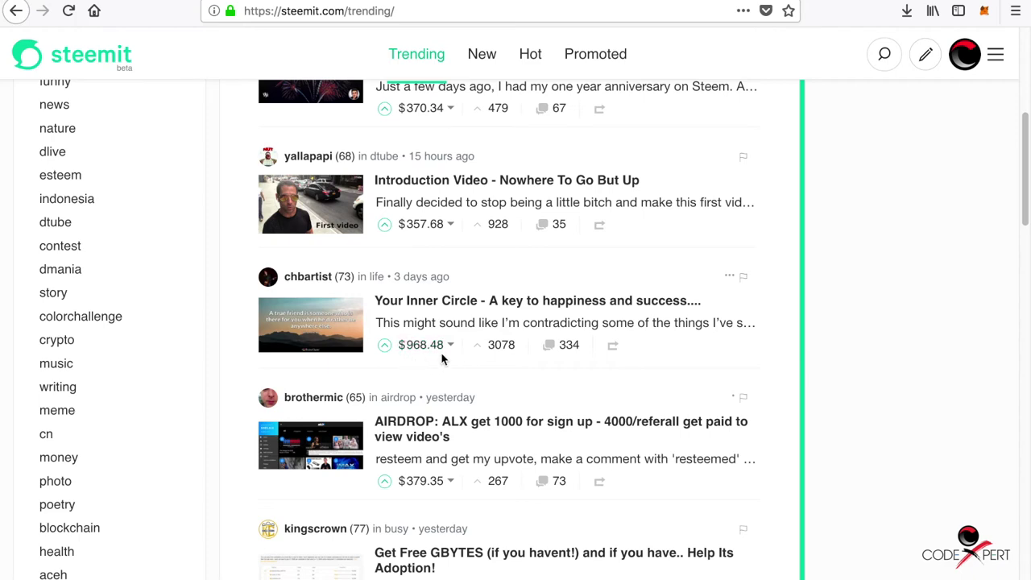
scroll(442, 359, "down", 2)
scroll(418, 371, "down", 3)
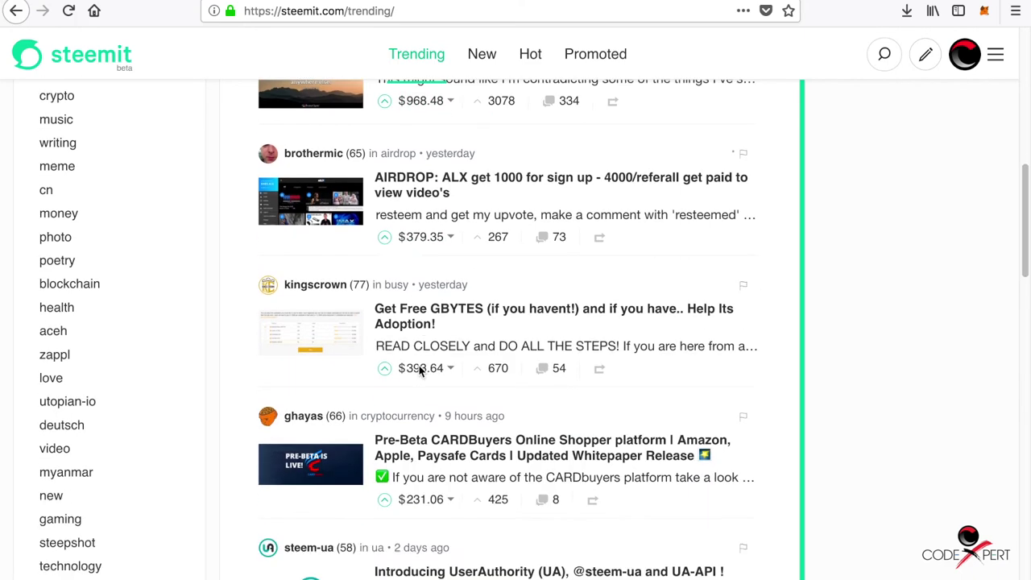